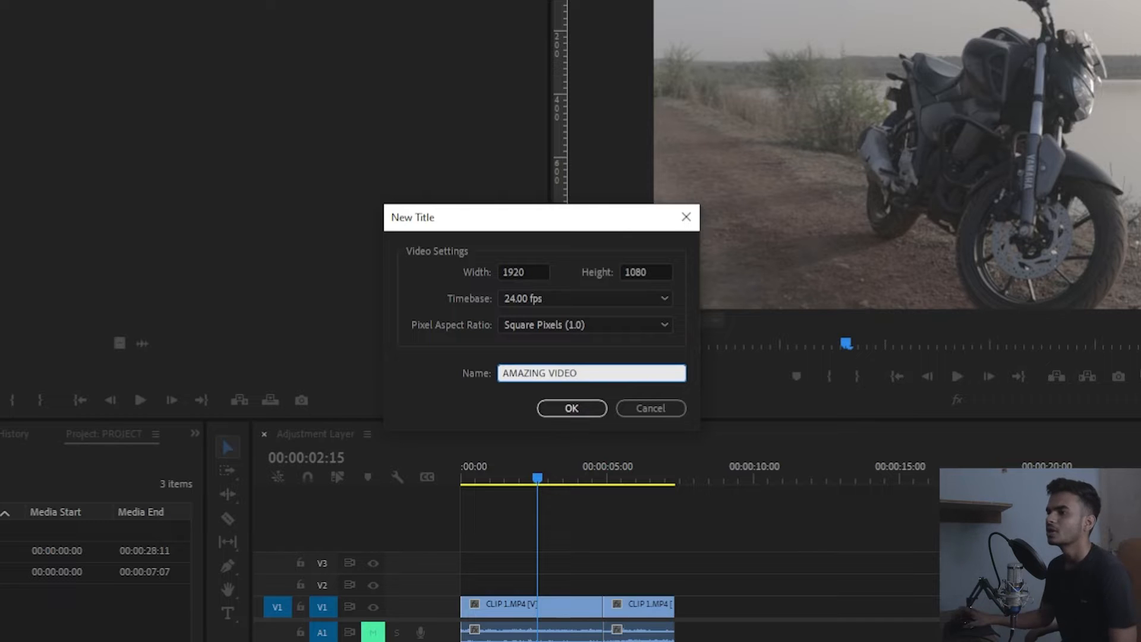
# Step: Create the new title named AMAZING VIDEO and arrange its window, widening the preview and the title properties area
pyautogui.click(574, 416)
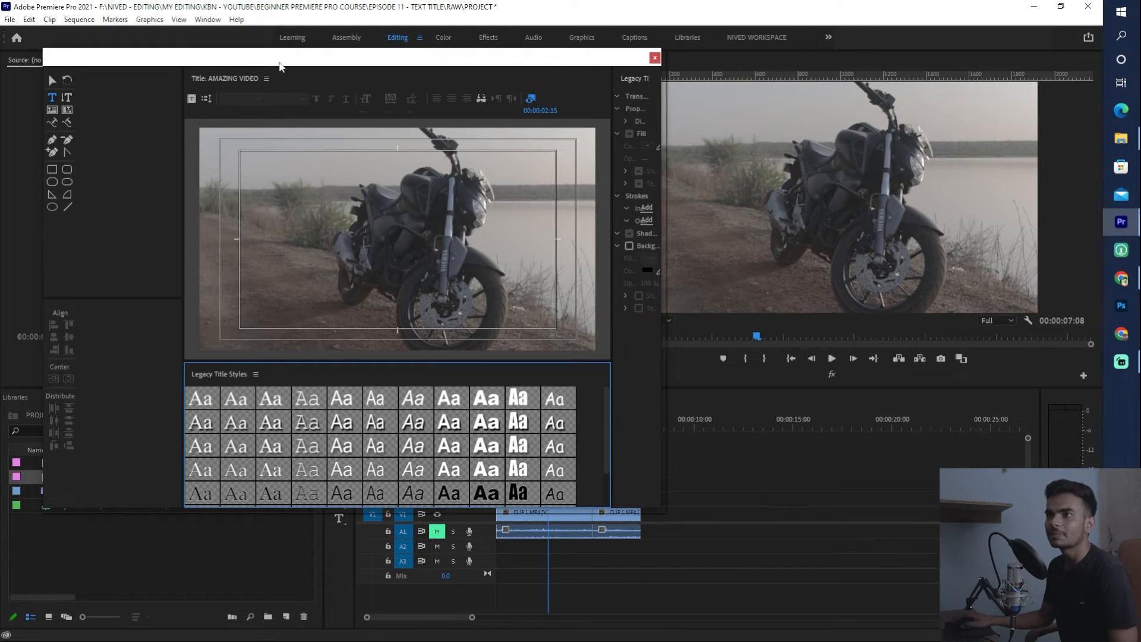
pyautogui.moveTo(280, 65); pyautogui.dragTo(505, 95)
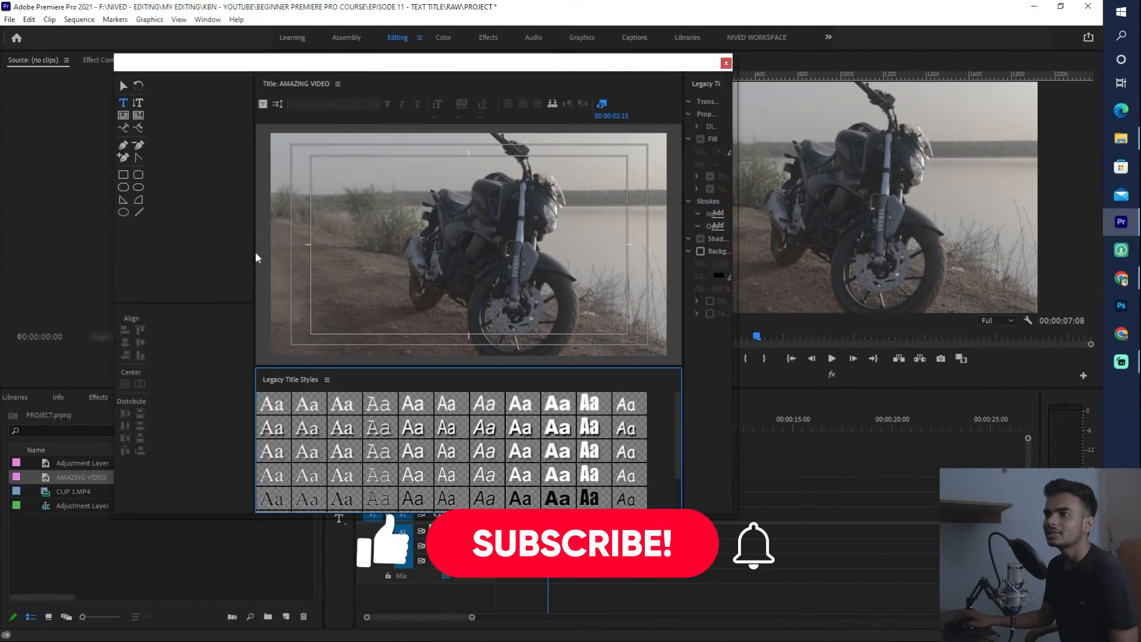
pyautogui.moveTo(256, 255); pyautogui.dragTo(167, 254)
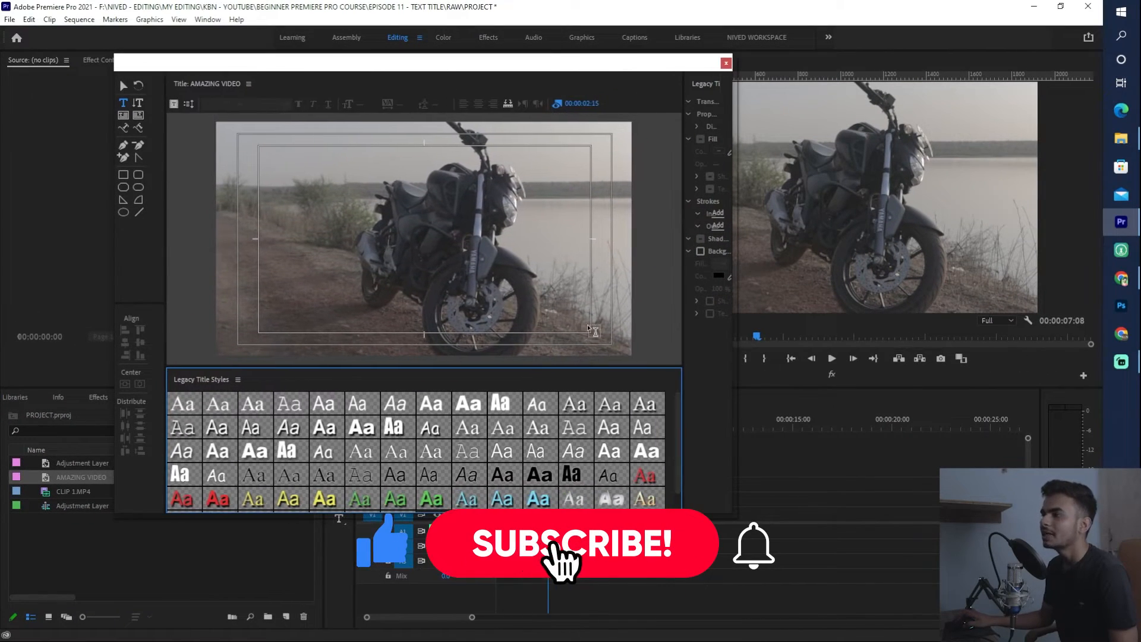
pyautogui.moveTo(733, 364); pyautogui.dragTo(660, 345)
pyautogui.moveTo(445, 62); pyautogui.dragTo(382, 55)
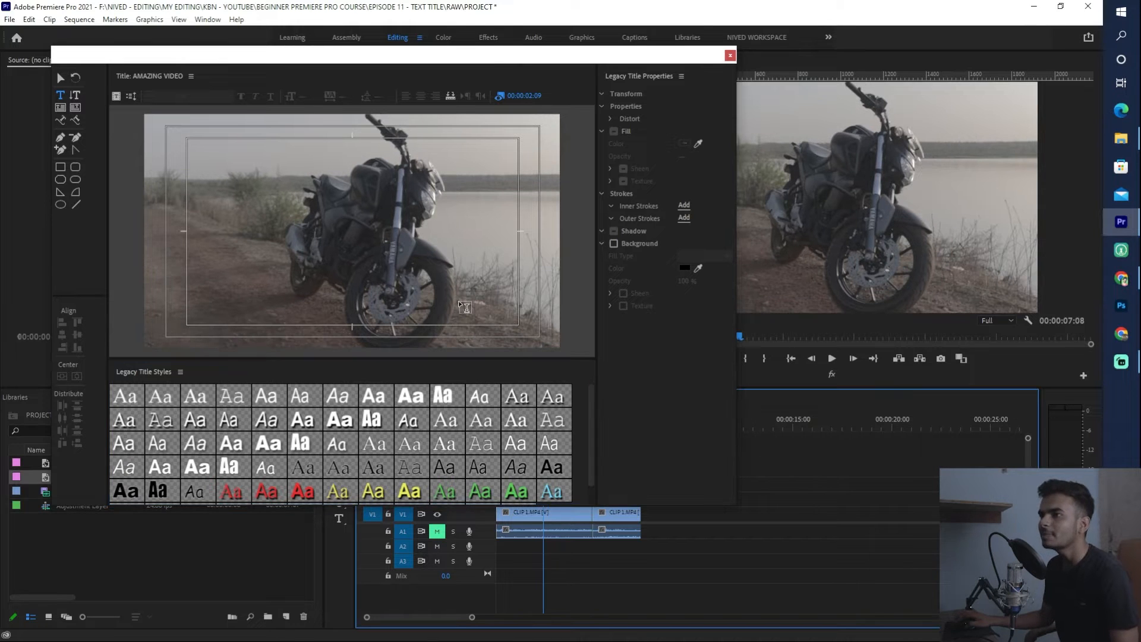
# Step: Preview other frames behind the title, stopping at 00:00:02:20, and toggle the background video off and on
pyautogui.moveTo(748, 414); pyautogui.dragTo(556, 442)
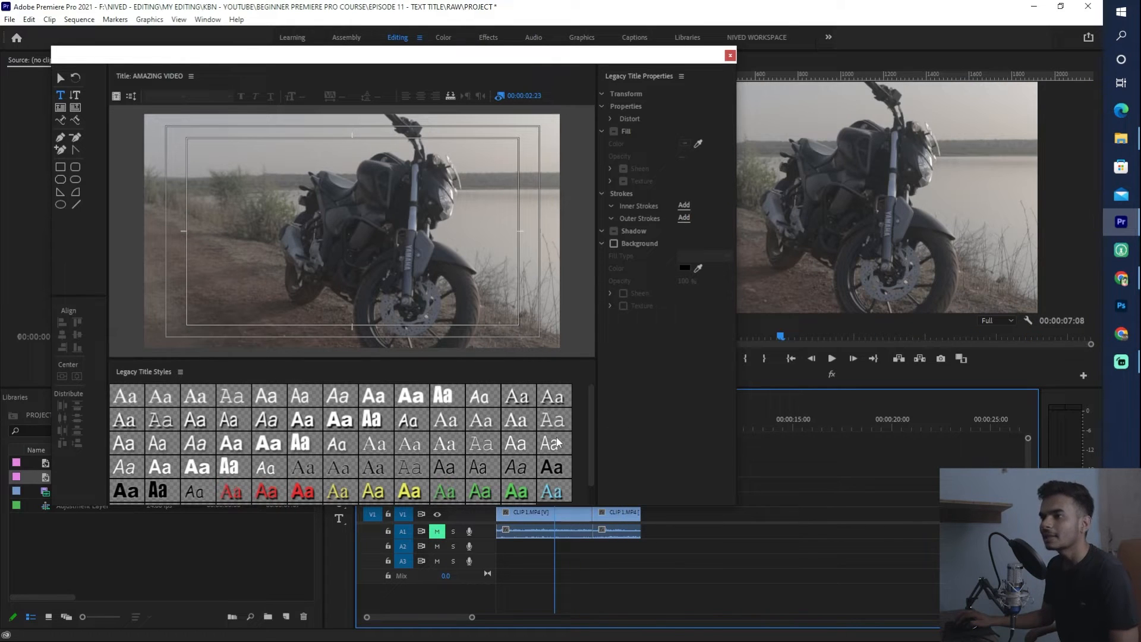
pyautogui.moveTo(557, 441); pyautogui.dragTo(774, 436)
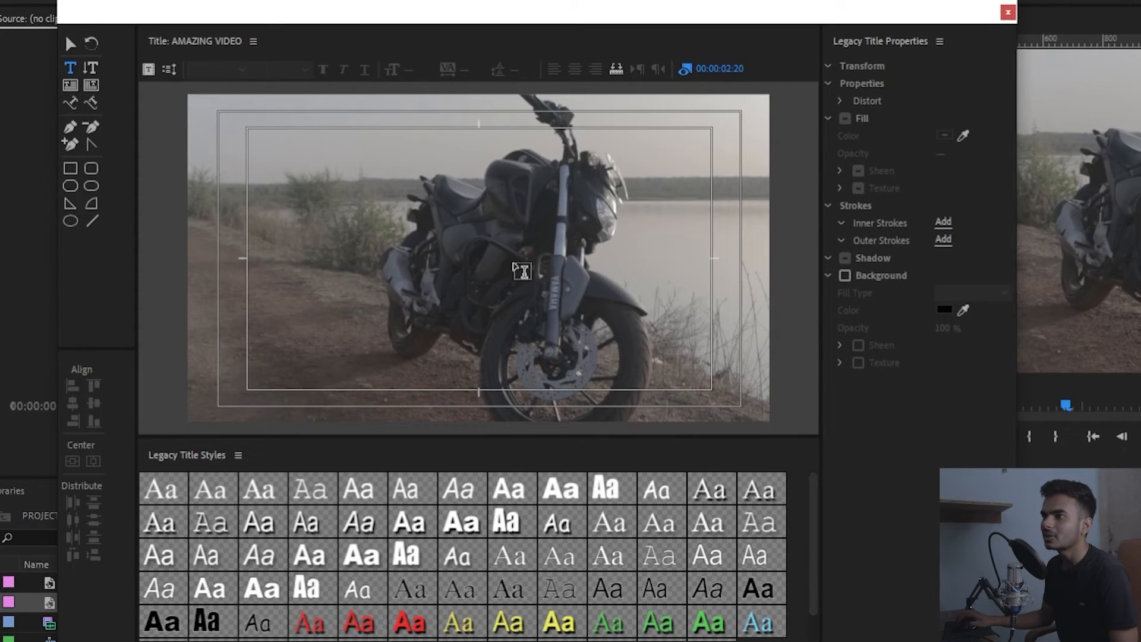
pyautogui.click(685, 71)
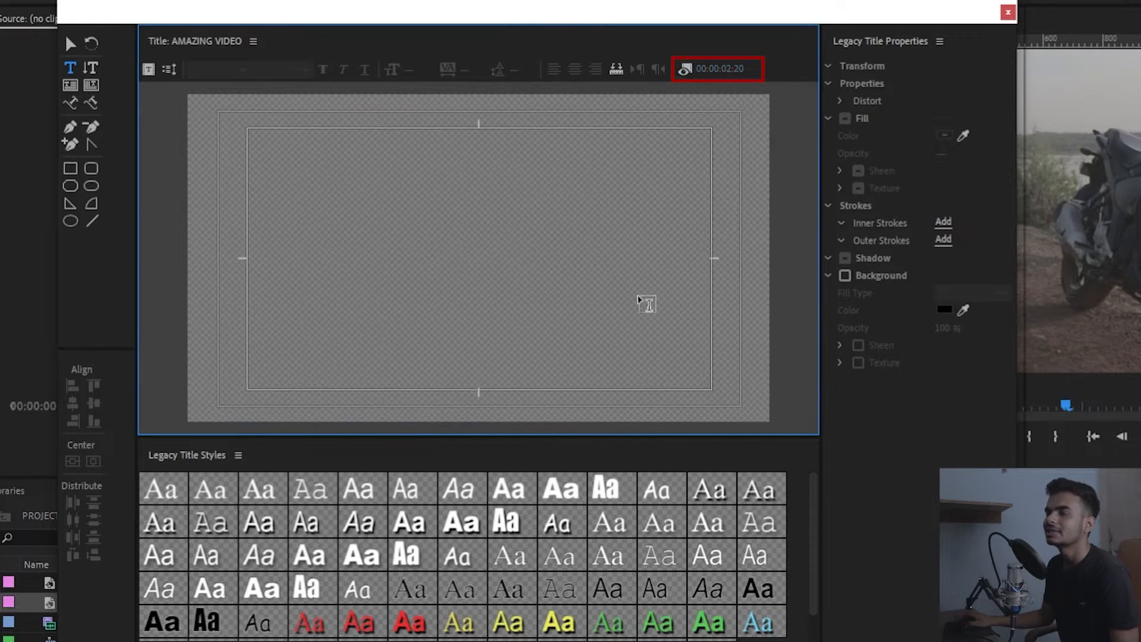
pyautogui.click(685, 70)
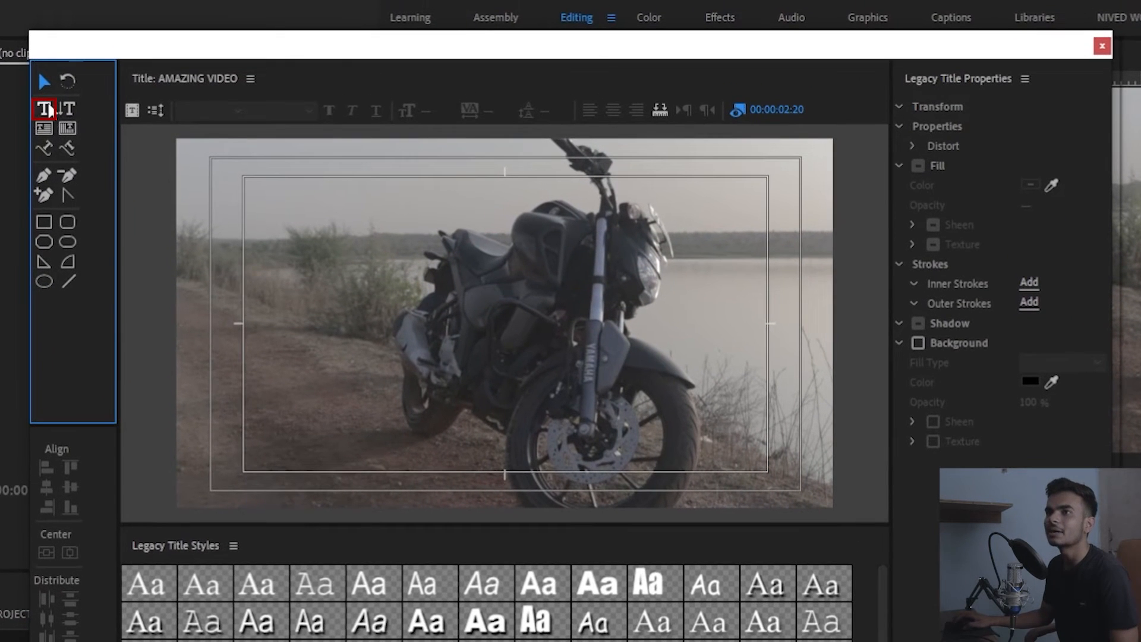
# Step: Add the horizontal text "AMAZING VIDEO" near the middle of the title frame
pyautogui.click(50, 108)
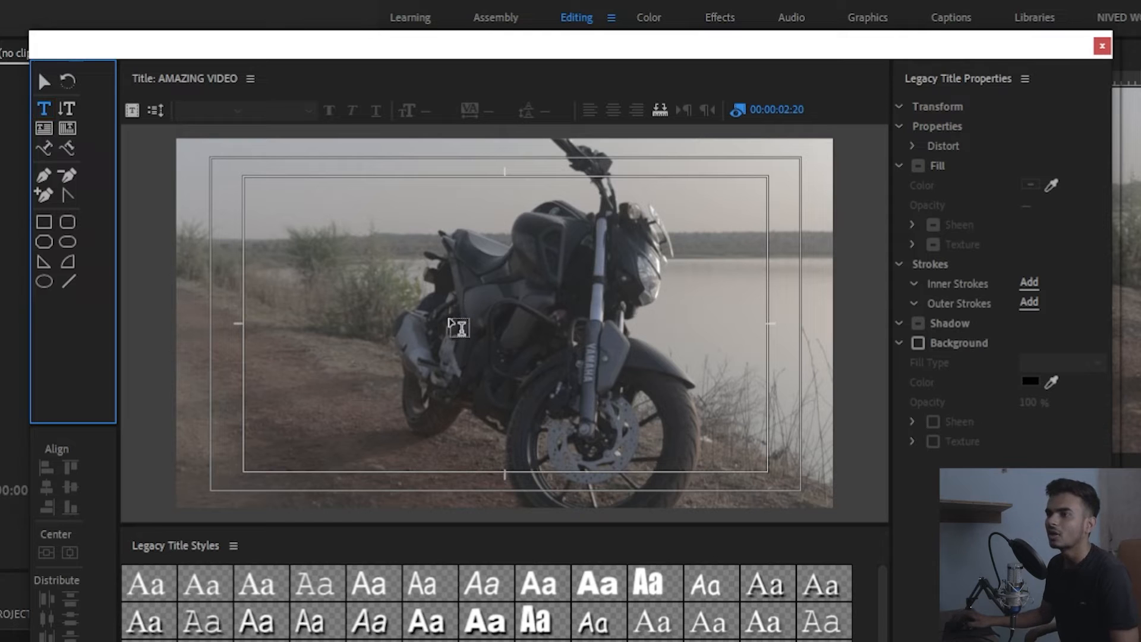
pyautogui.click(450, 321)
pyautogui.write('AMAZING VIDEO')
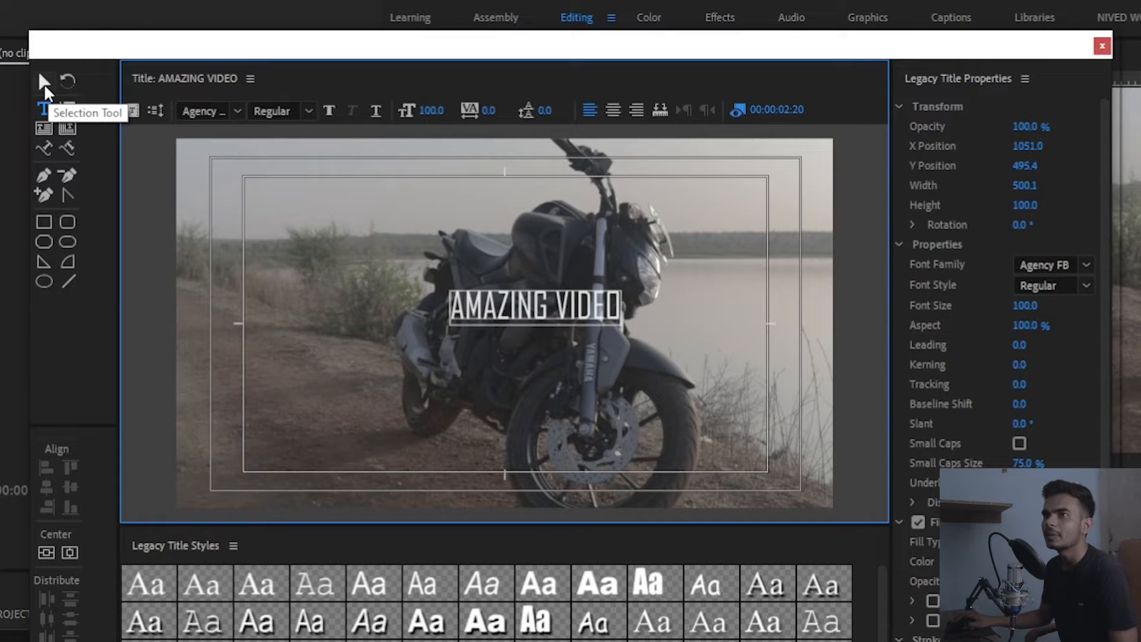
# Step: Move the title text toward the lower middle of the frame and enlarge it to a font size of about 111
pyautogui.click(43, 82)
pyautogui.moveTo(565, 318); pyautogui.dragTo(508, 367)
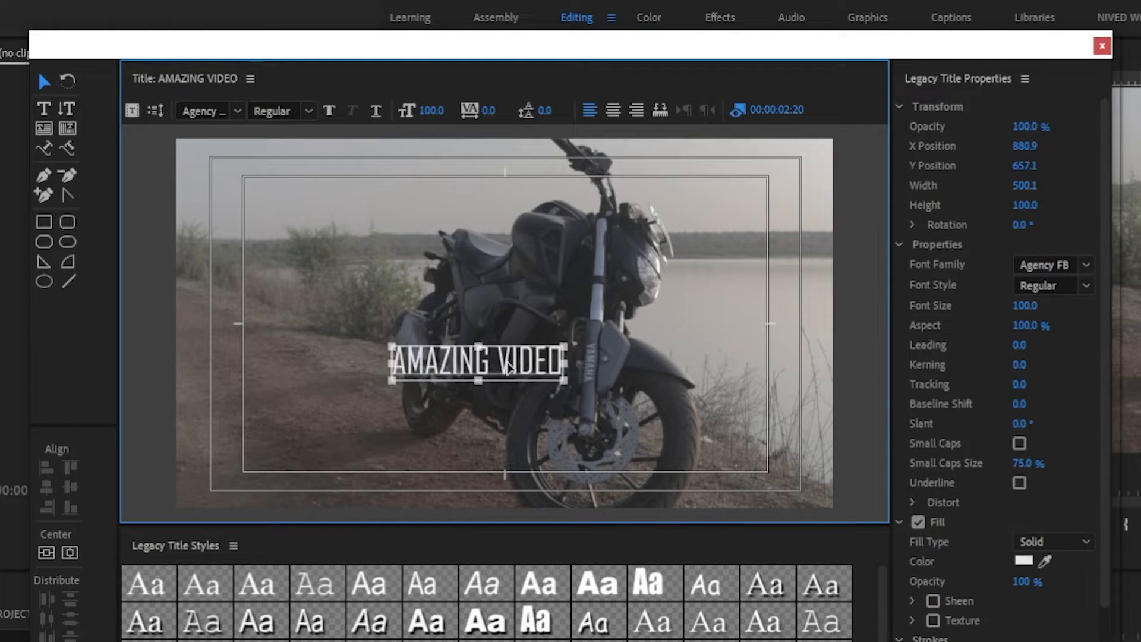
pyautogui.moveTo(566, 344)
pyautogui.mouseDown()
pyautogui.moveTo(563, 333)
pyautogui.moveTo(667, 308)
pyautogui.moveTo(543, 339)
pyautogui.moveTo(589, 341)
pyautogui.mouseUp()
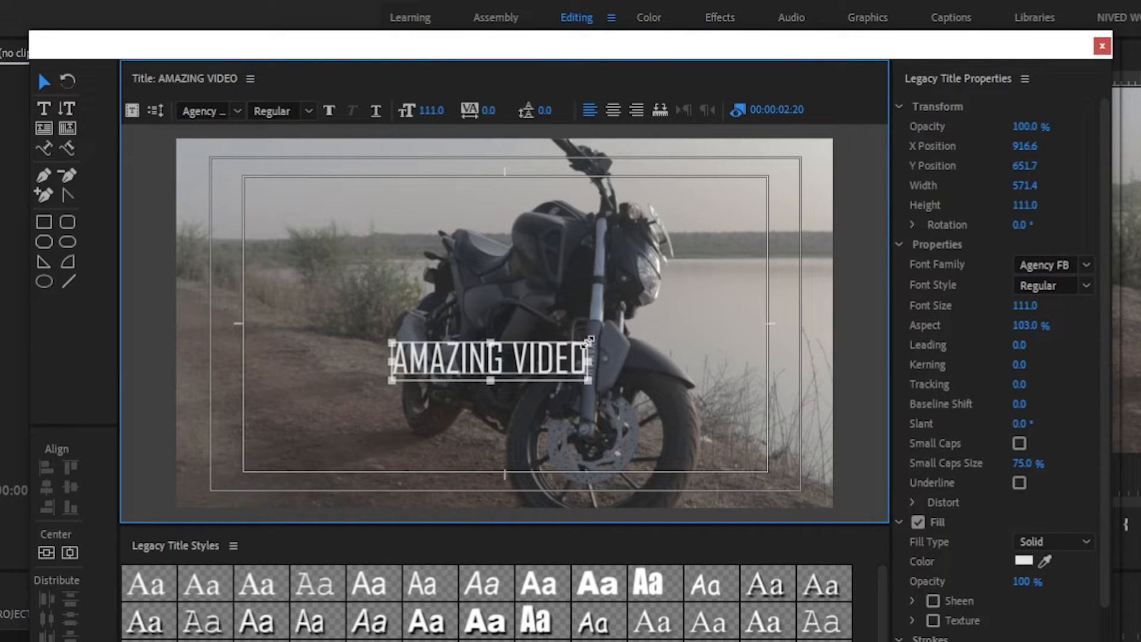
pyautogui.moveTo(530, 362); pyautogui.dragTo(532, 355)
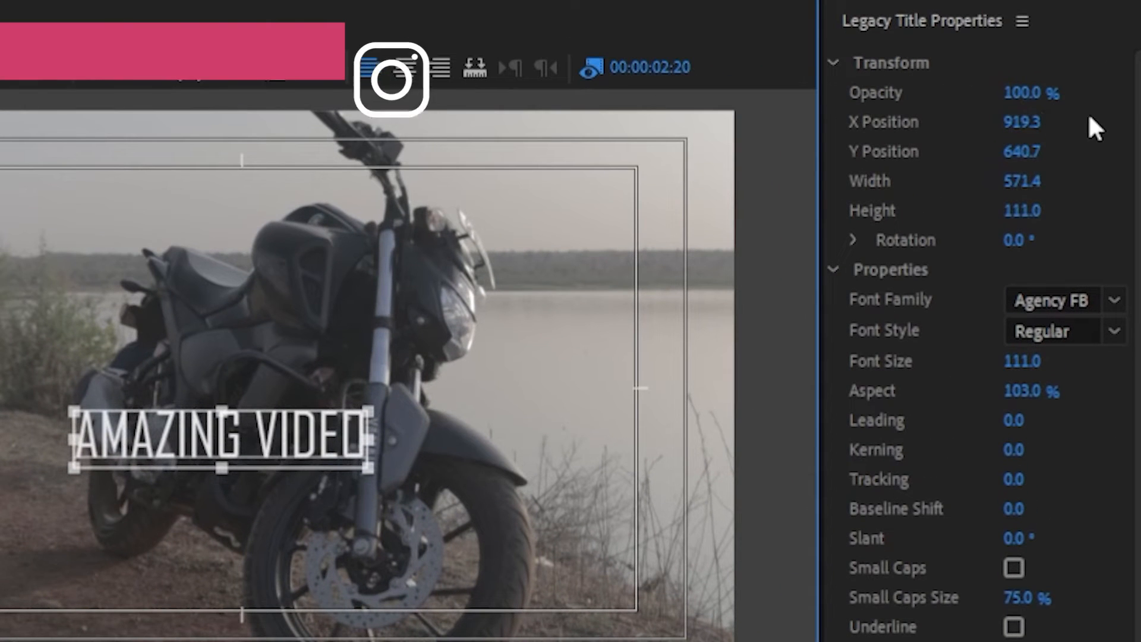
# Step: Adjust the title text to position 915.8, 637.2 with a width of 576.4 and a height of 110
pyautogui.moveTo(1022, 122); pyautogui.dragTo(1025, 156)
pyautogui.moveTo(1031, 390); pyautogui.dragTo(1032, 390)
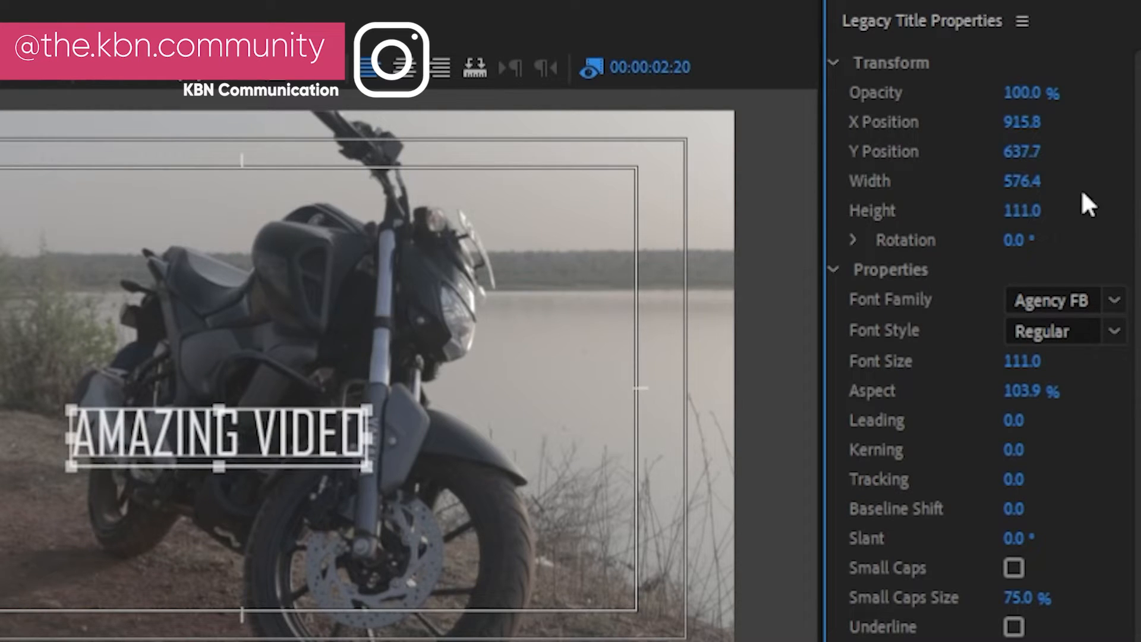
pyautogui.moveTo(1022, 210)
pyautogui.mouseDown()
pyautogui.moveTo(1045, 211)
pyautogui.moveTo(1022, 210)
pyautogui.mouseUp()
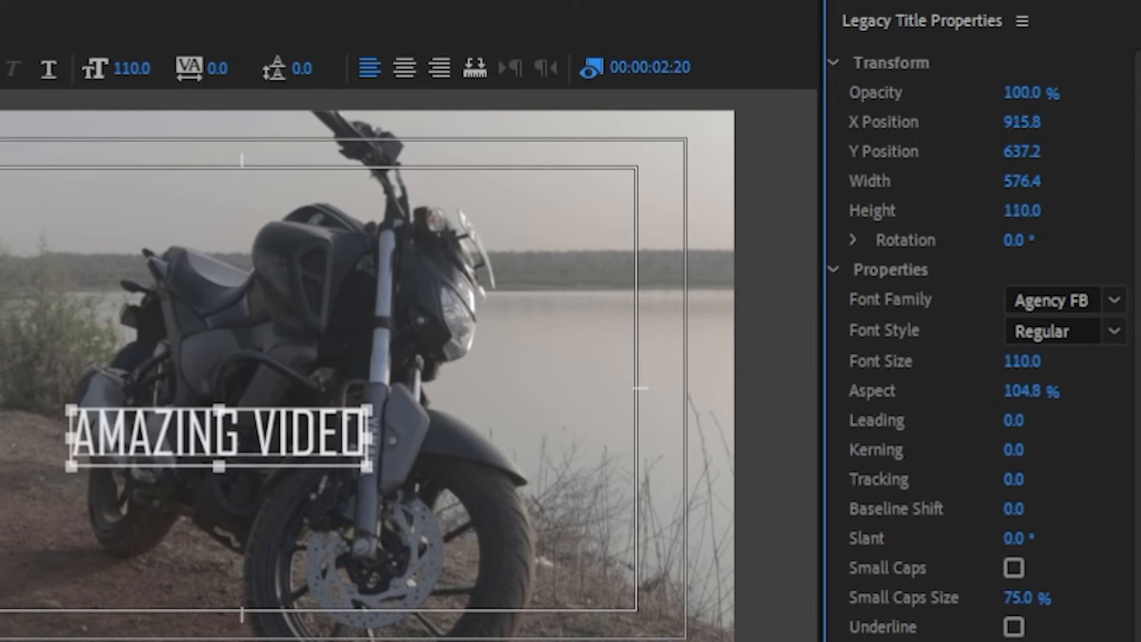
# Step: Try rotating the title text clockwise, and reset its rotation to 0°
pyautogui.moveTo(1017, 240); pyautogui.dragTo(1040, 242)
pyautogui.click(1039, 242)
pyautogui.write('0')
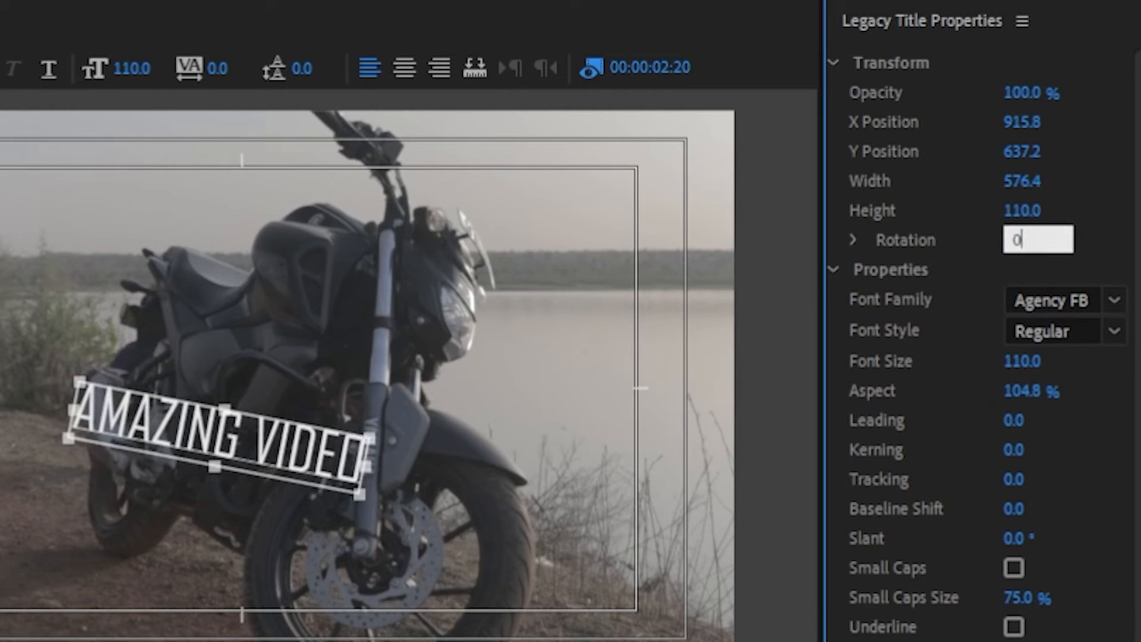
pyautogui.press('Return')
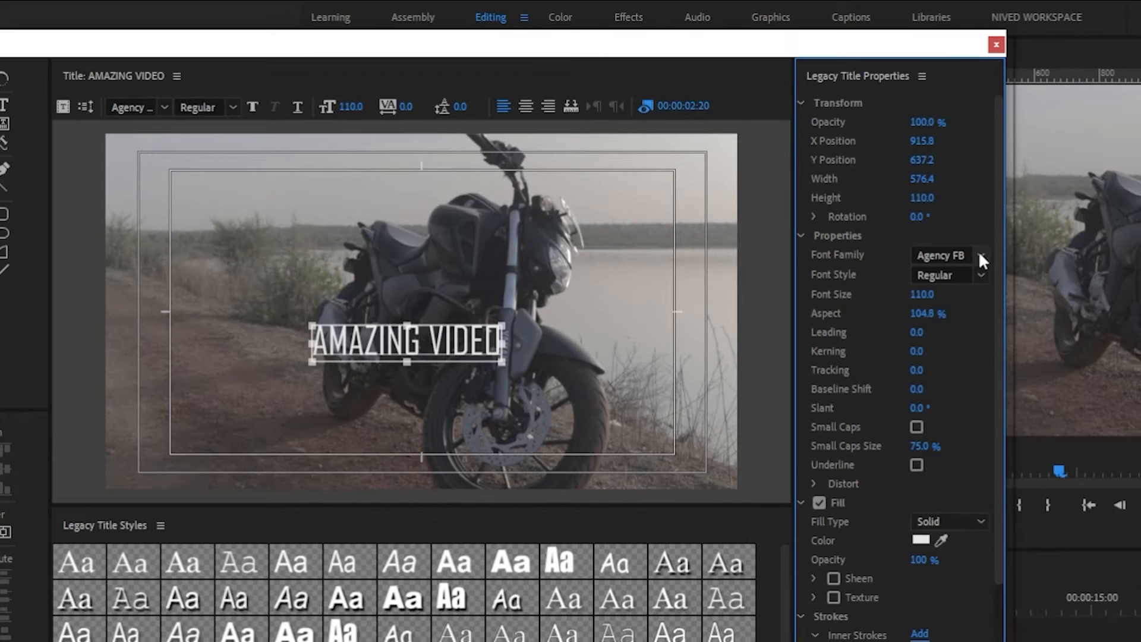
# Step: Set the title text's font to Arial Bold Italic with a font size of 104
pyautogui.click(980, 260)
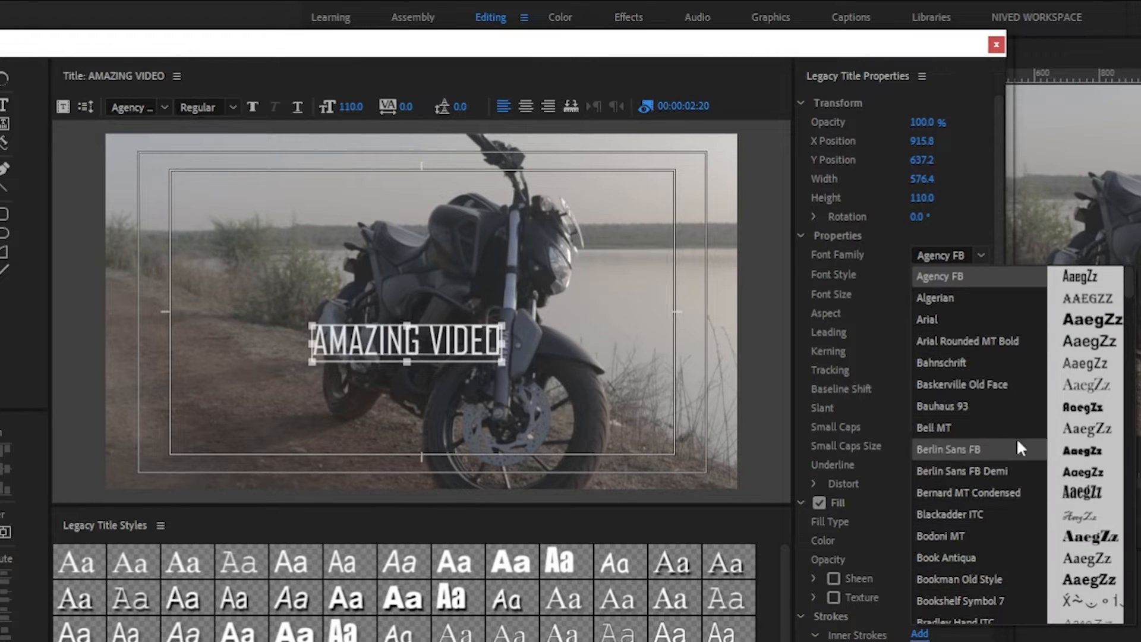
pyautogui.click(962, 319)
pyautogui.click(981, 277)
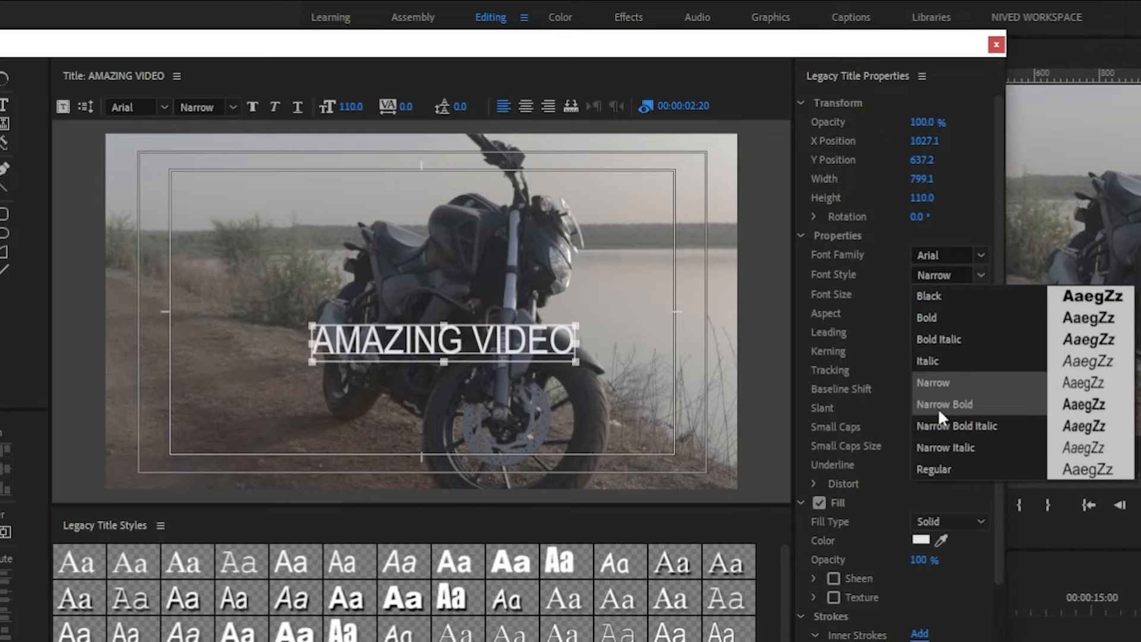
pyautogui.click(947, 337)
pyautogui.click(949, 320)
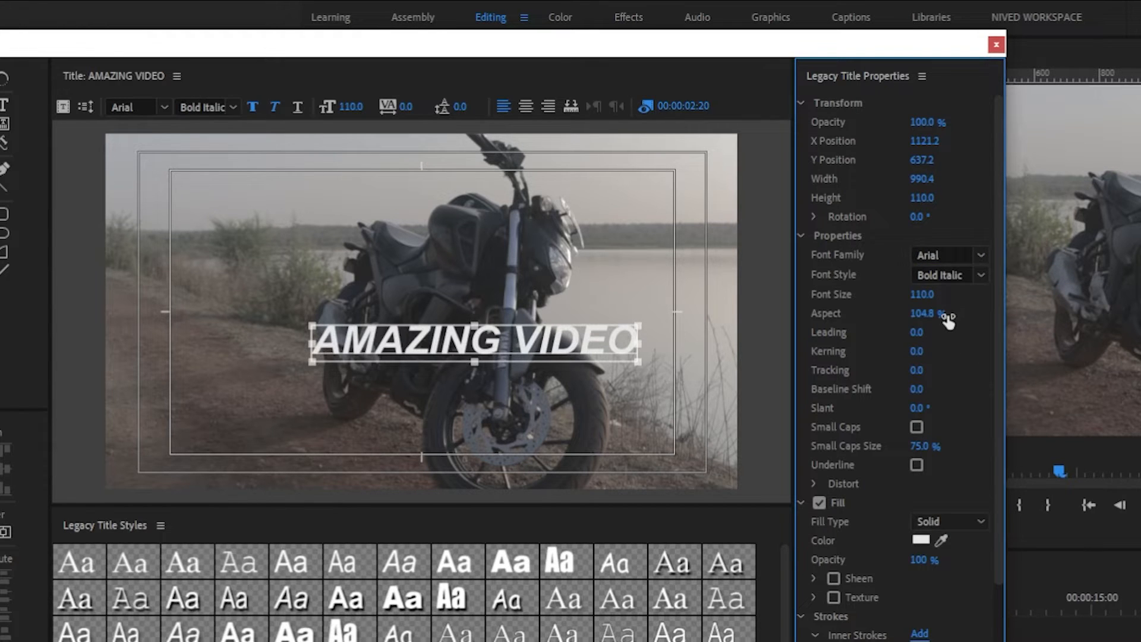
pyautogui.moveTo(935, 292); pyautogui.dragTo(930, 294)
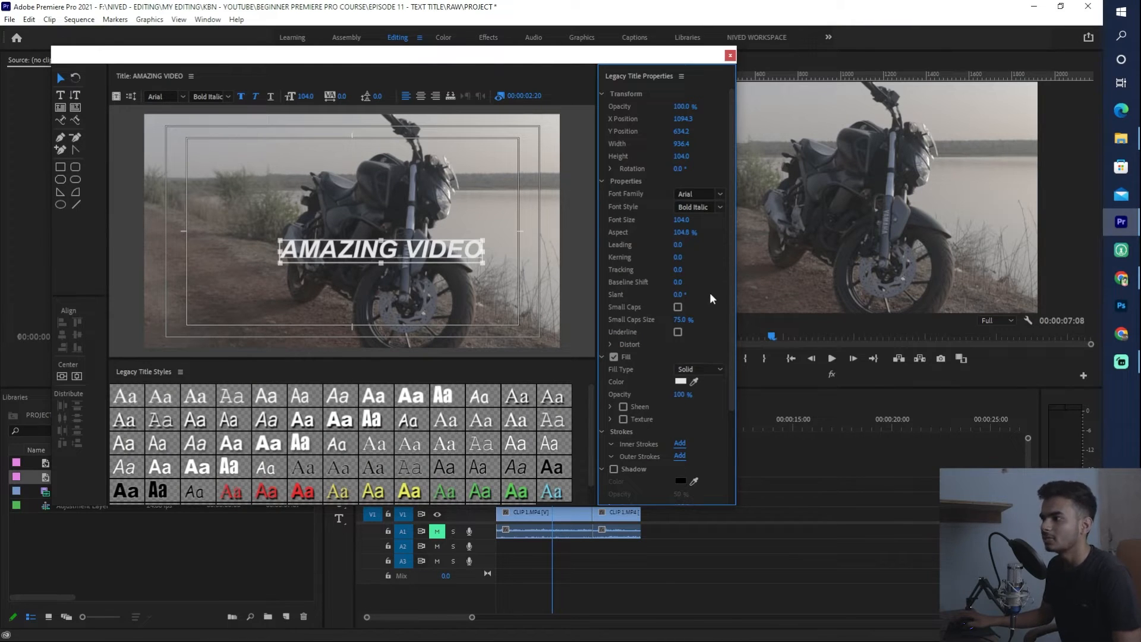
# Step: Shift the title text slightly left and down, and change its solid fill color to red
pyautogui.scroll(-1, 710, 292)
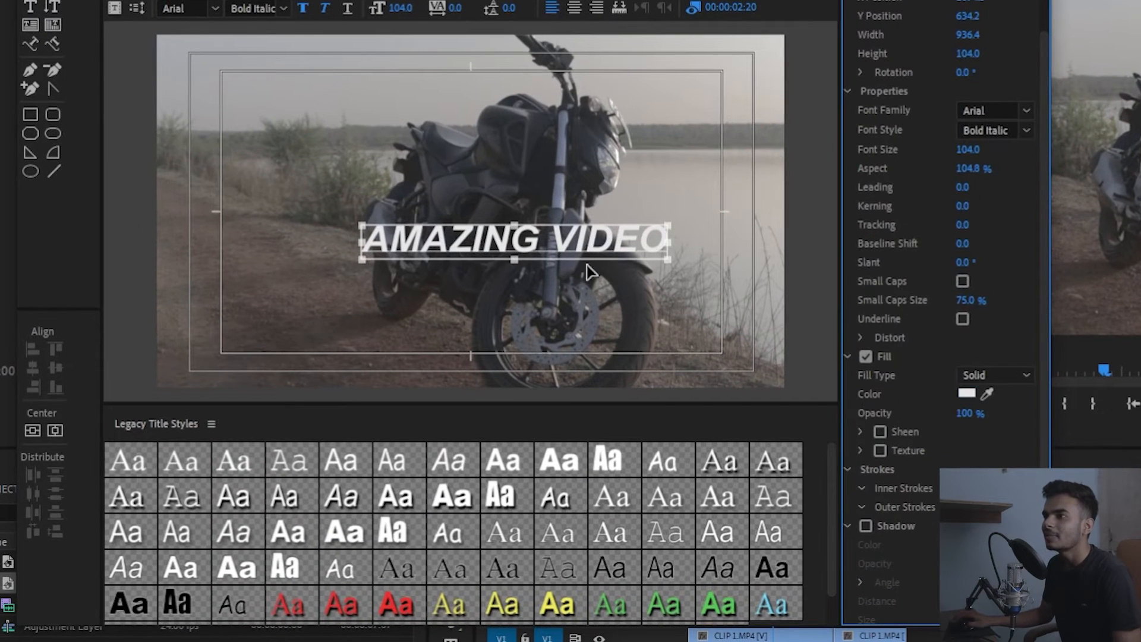
pyautogui.moveTo(614, 244); pyautogui.dragTo(584, 249)
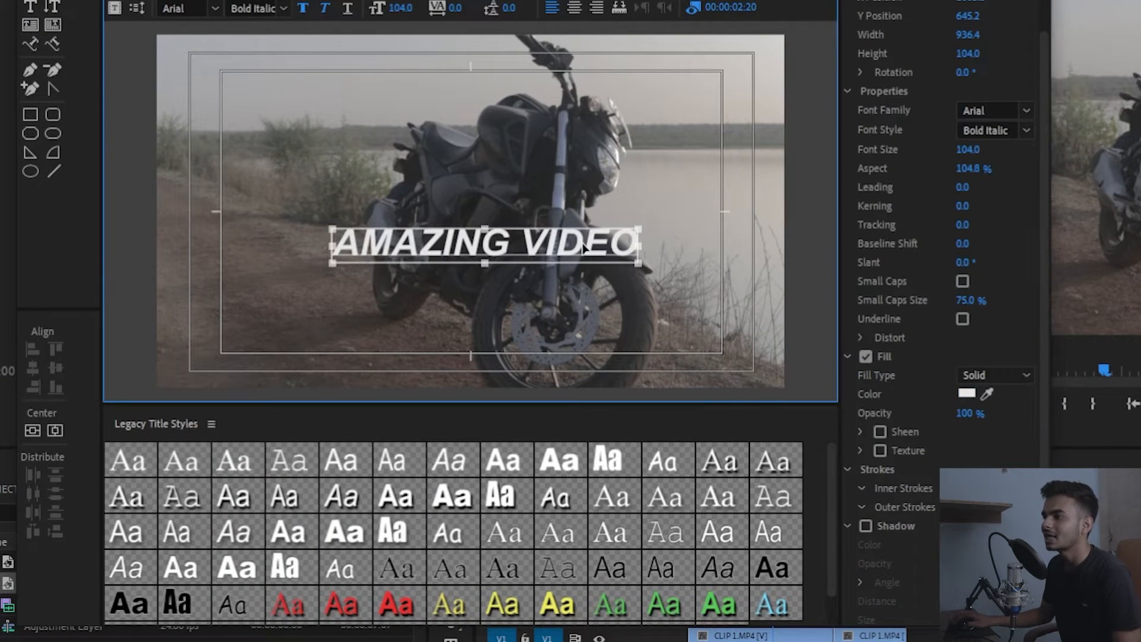
pyautogui.click(966, 396)
pyautogui.moveTo(749, 425); pyautogui.dragTo(746, 440)
pyautogui.click(954, 230)
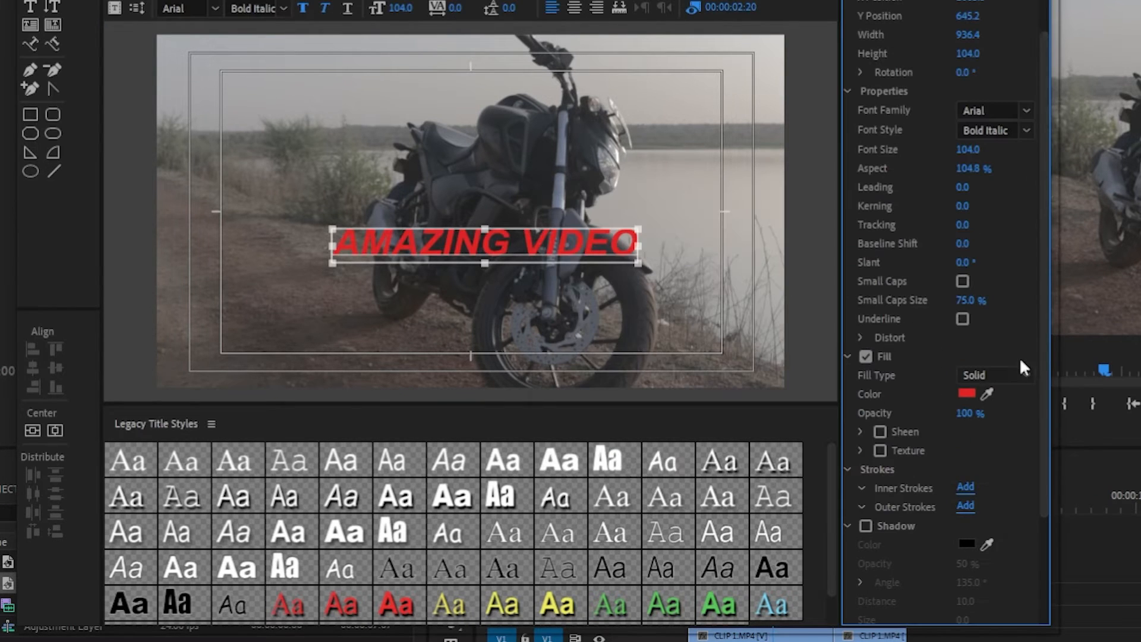
pyautogui.click(1010, 374)
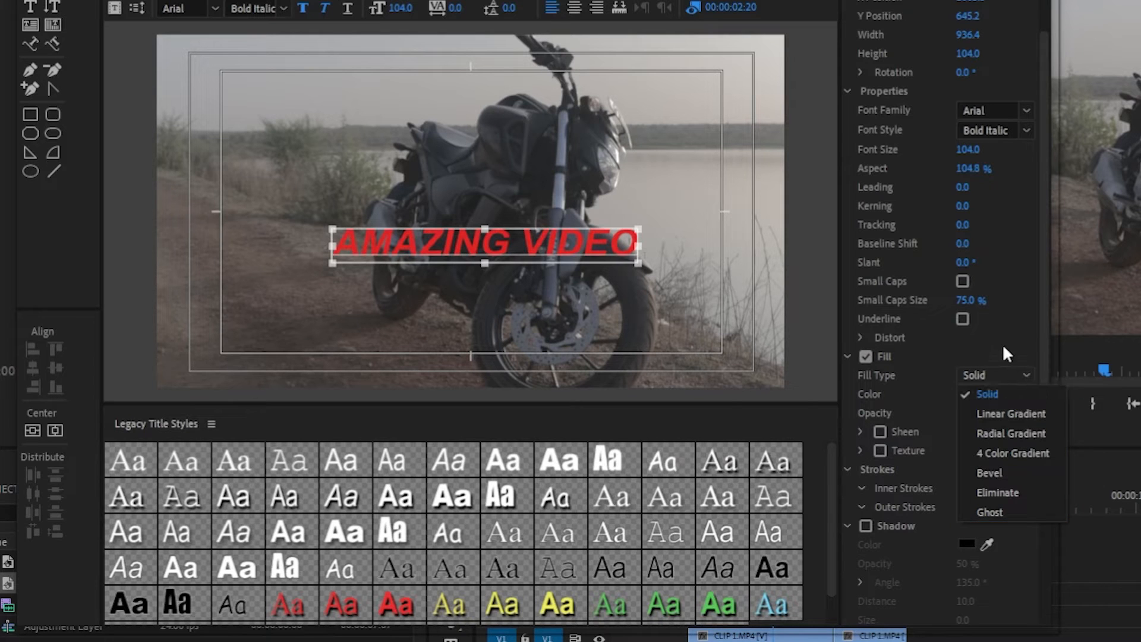
pyautogui.click(1000, 374)
# Step: Add an inner edge stroke to the title text, colored magenta with a size of 17
pyautogui.scroll(-2, 1018, 381)
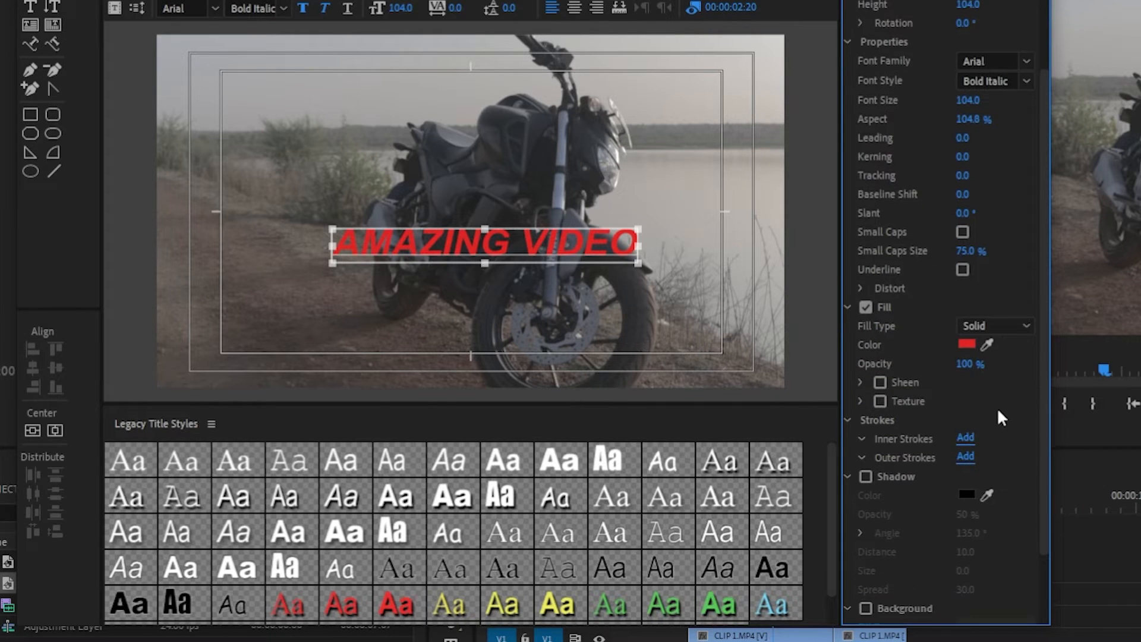
pyautogui.scroll(-1, 1004, 422)
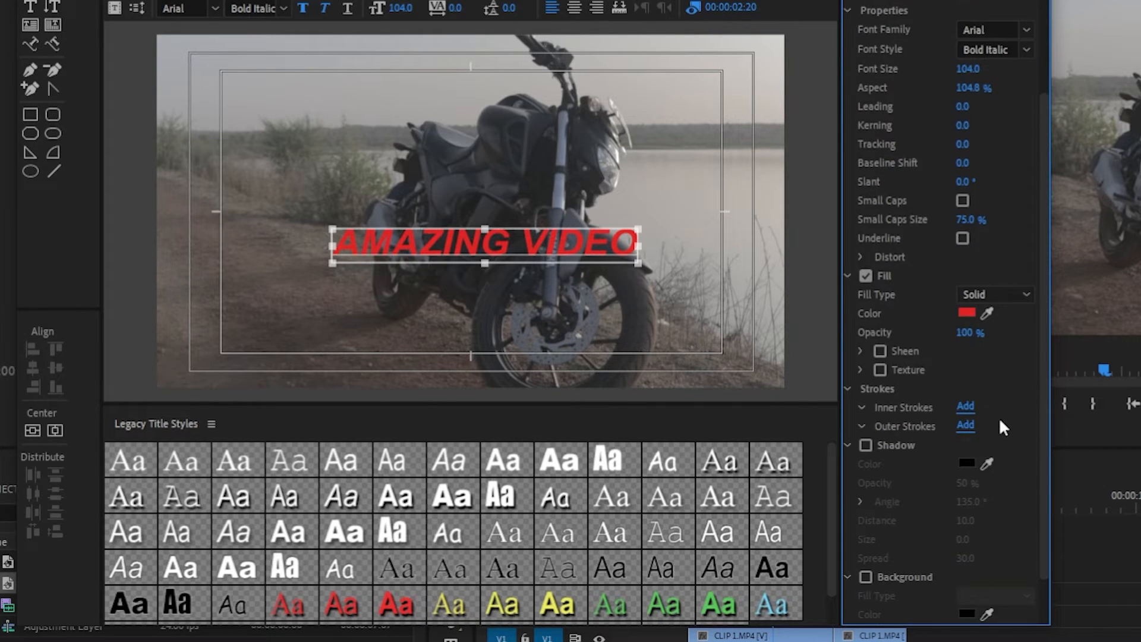
pyautogui.click(966, 407)
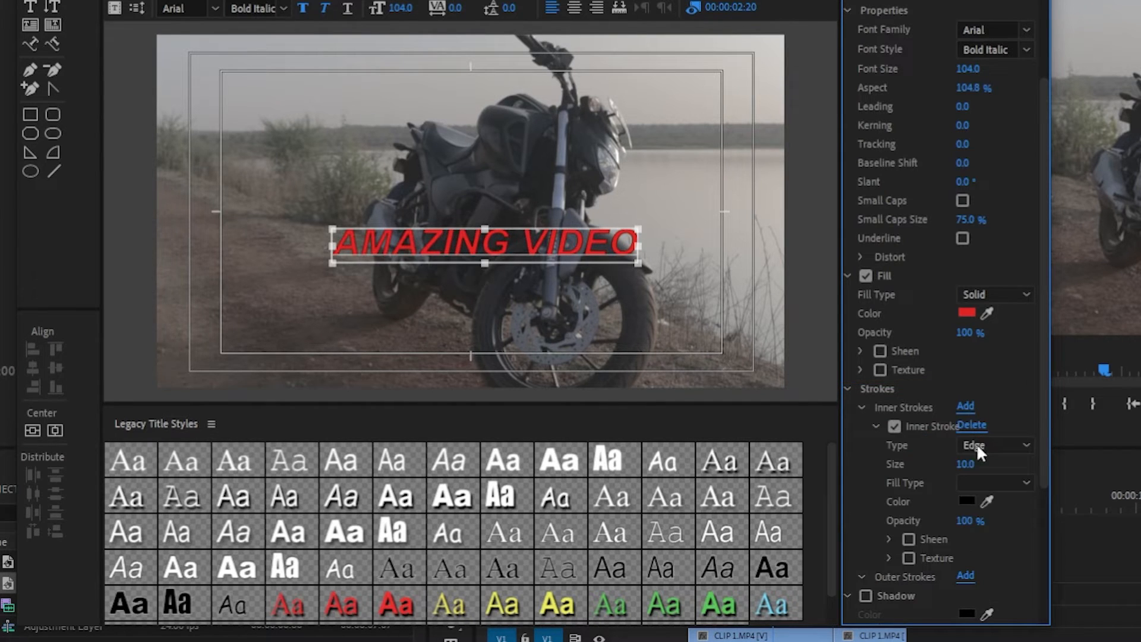
pyautogui.click(966, 501)
pyautogui.click(806, 441)
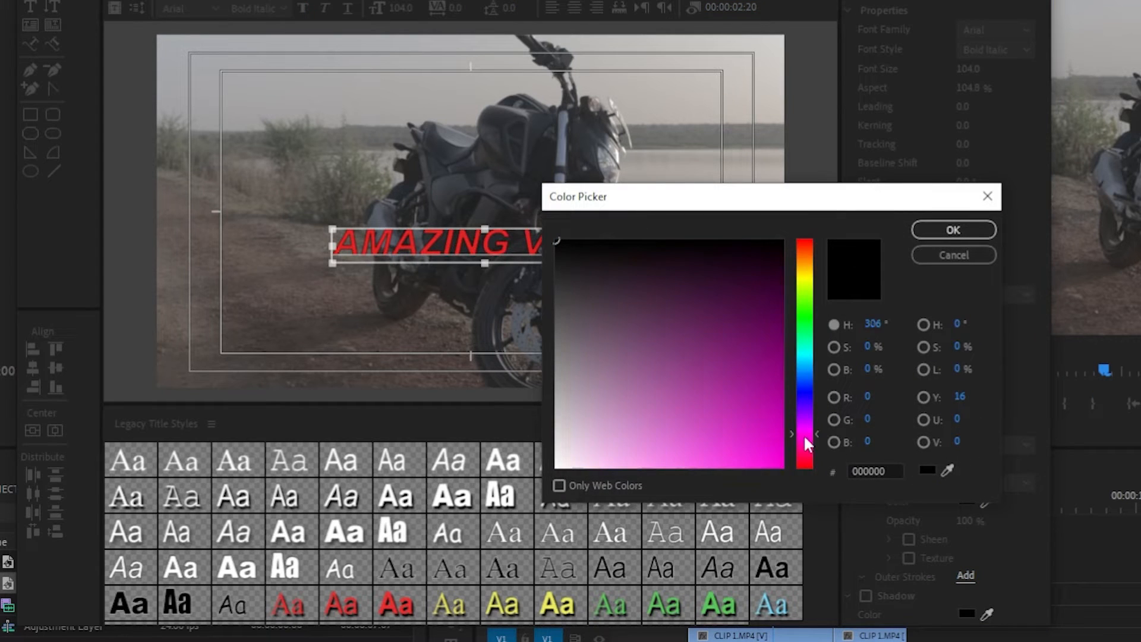
pyautogui.click(735, 451)
pyautogui.click(953, 229)
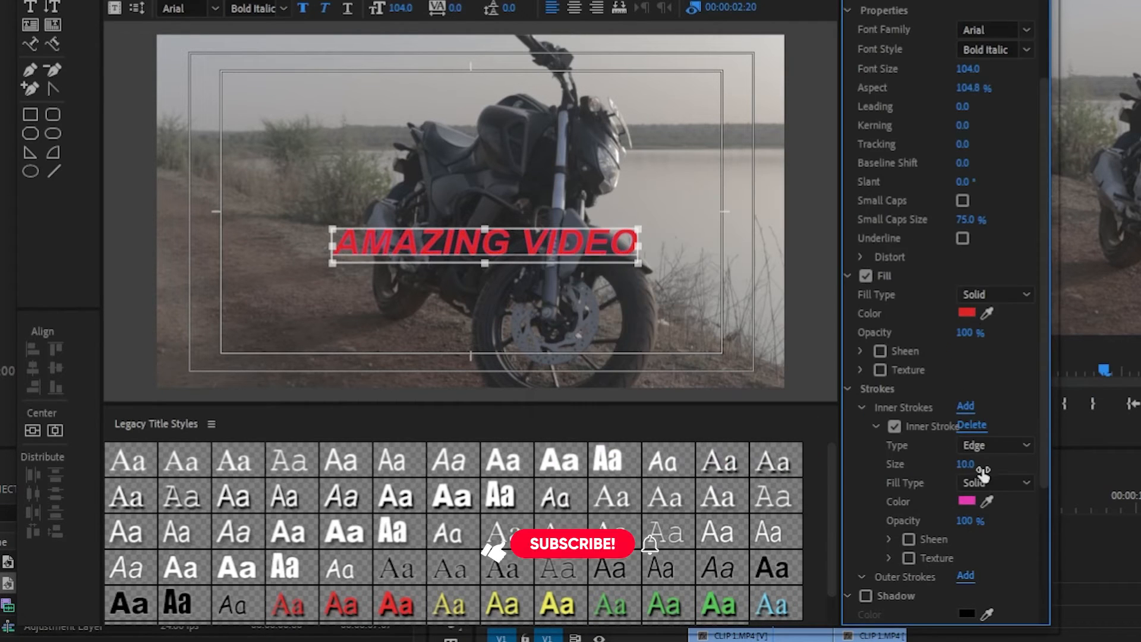
pyautogui.scroll(-1, 1001, 499)
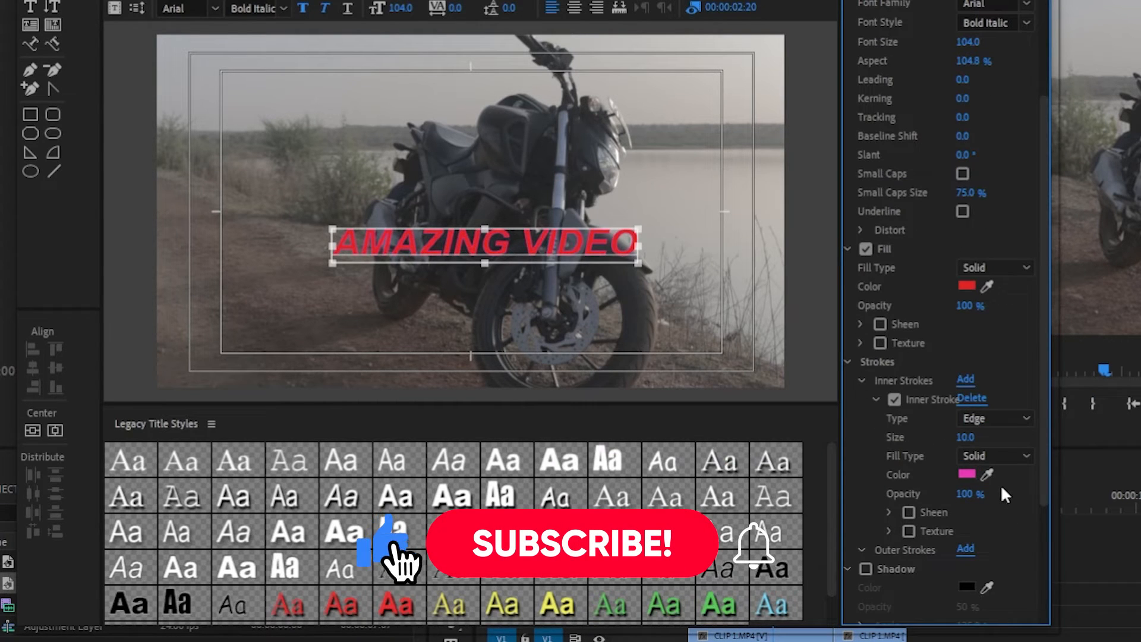
pyautogui.moveTo(965, 437)
pyautogui.mouseDown()
pyautogui.moveTo(998, 437)
pyautogui.moveTo(959, 437)
pyautogui.moveTo(971, 435)
pyautogui.mouseUp()
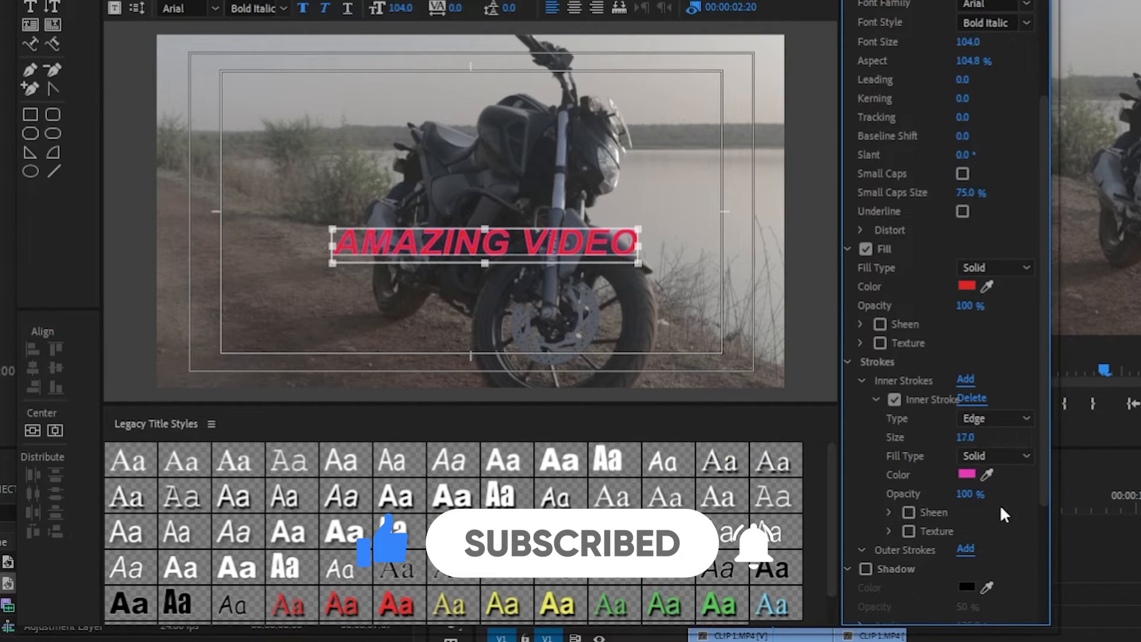
# Step: Replace the magenta inner stroke with a new black edge stroke of size 21
pyautogui.click(976, 398)
pyautogui.click(973, 382)
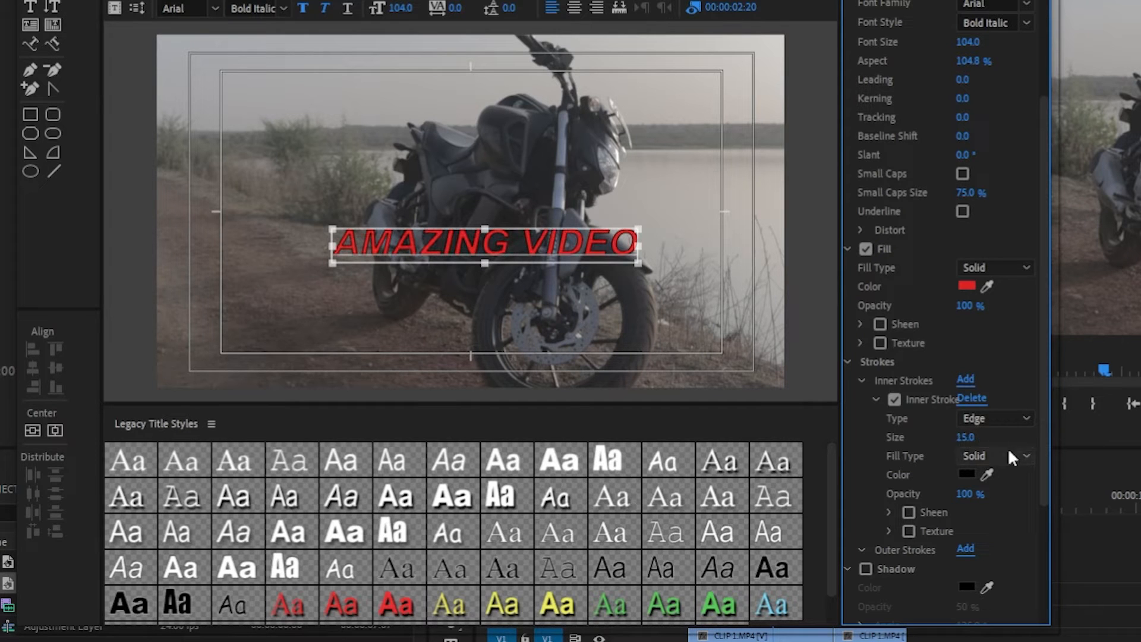
pyautogui.moveTo(963, 437); pyautogui.dragTo(978, 437)
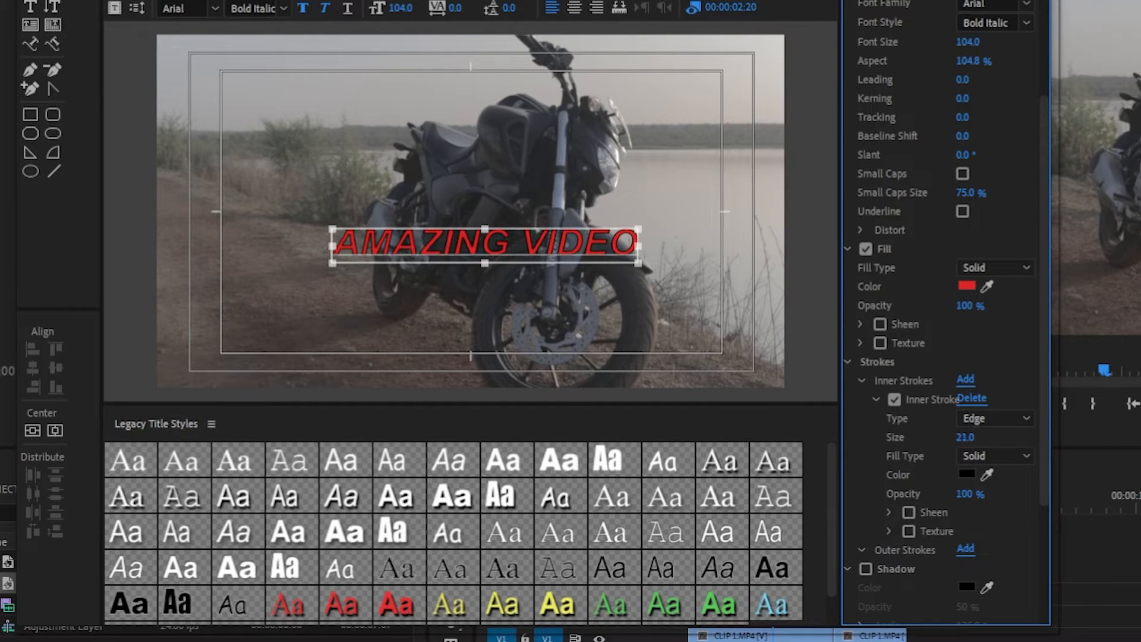
# Step: Add an outer edge stroke to the title text with a solid blue-violet fill
pyautogui.scroll(-1, 991, 559)
pyautogui.click(966, 492)
pyautogui.scroll(-1, 1013, 490)
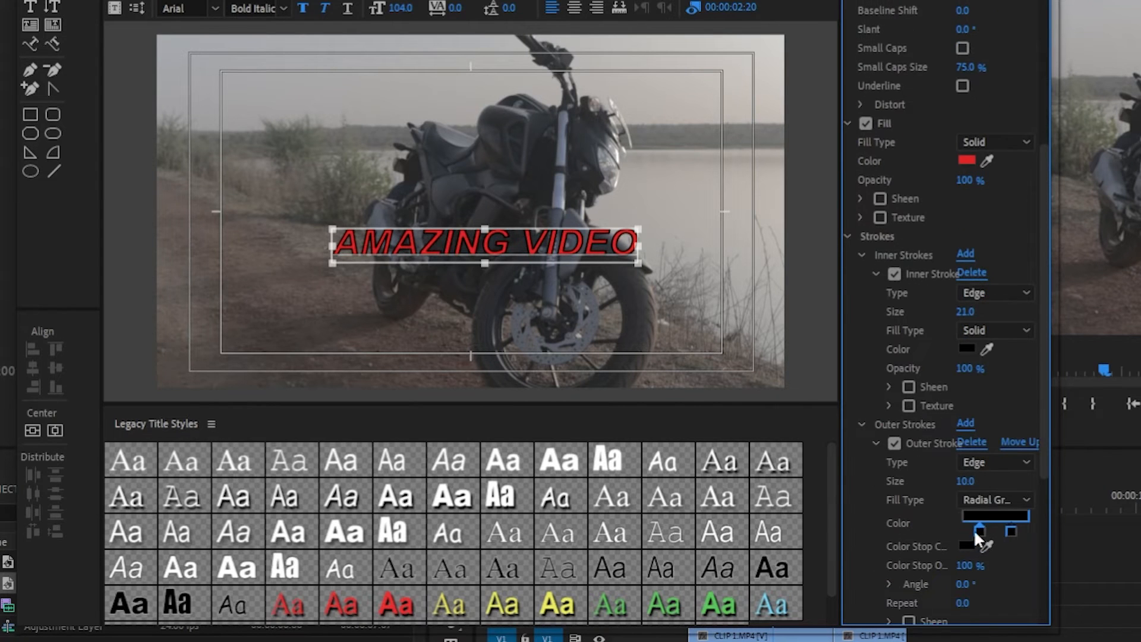
pyautogui.click(989, 499)
pyautogui.click(982, 518)
pyautogui.click(968, 520)
pyautogui.click(755, 450)
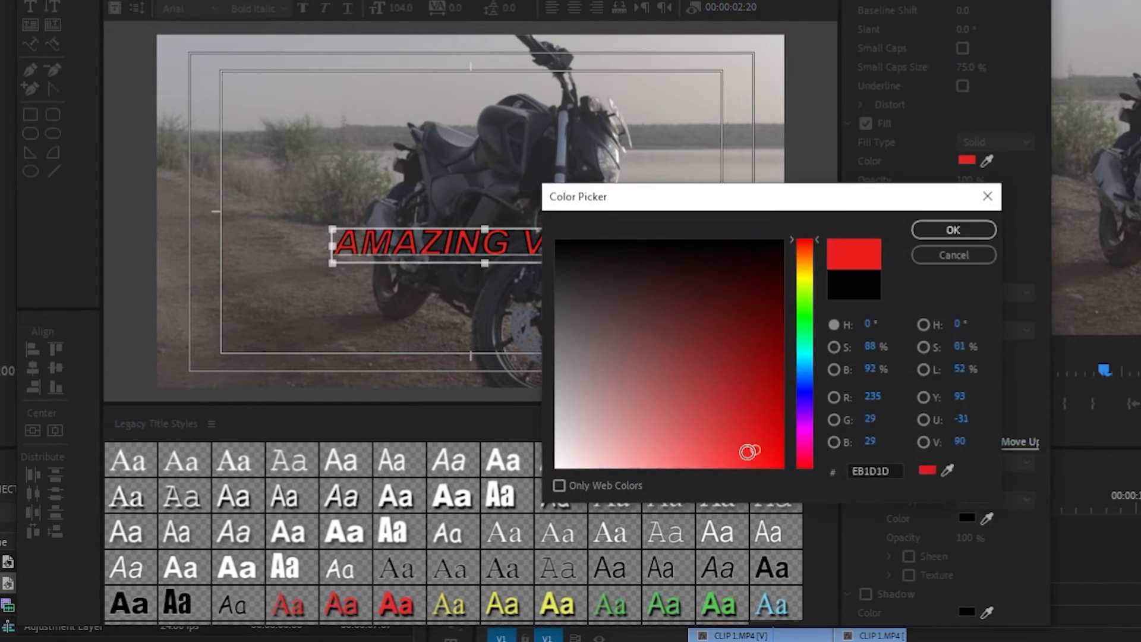
pyautogui.click(805, 395)
pyautogui.click(953, 231)
# Step: Set the outer stroke's size to 30 and keep its fill type solid
pyautogui.moveTo(979, 480); pyautogui.dragTo(984, 480)
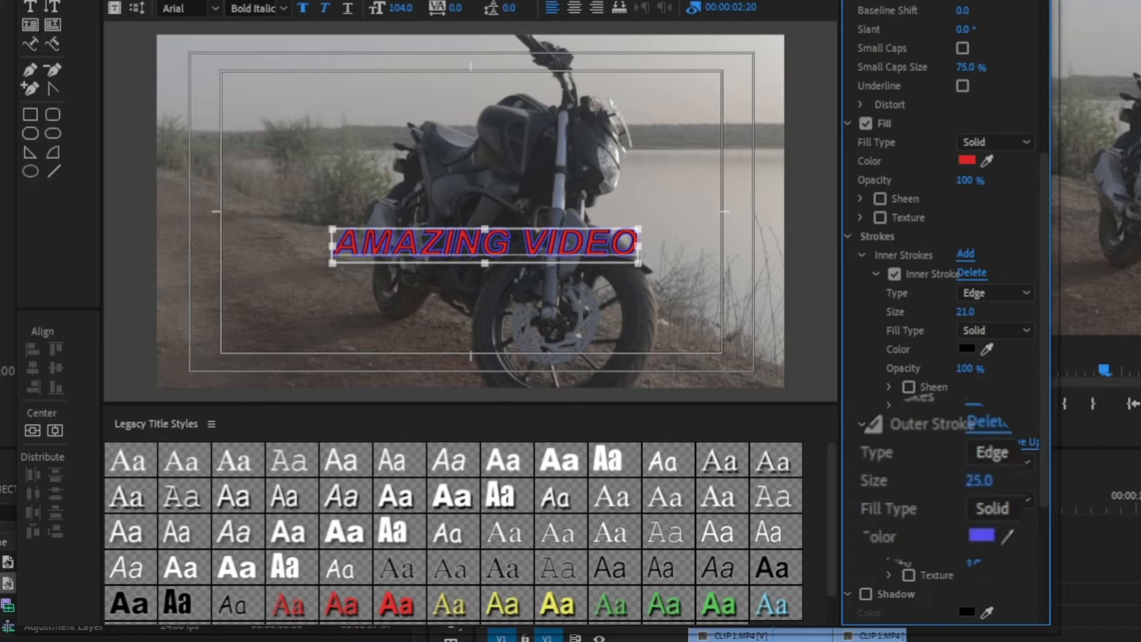
pyautogui.moveTo(979, 480); pyautogui.dragTo(981, 481)
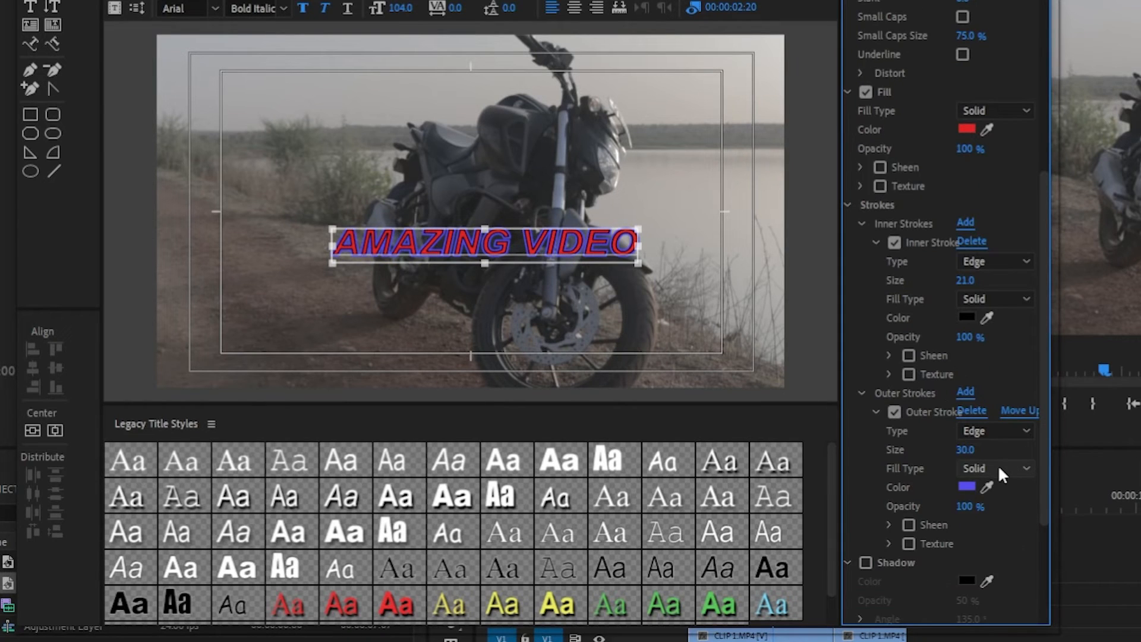
pyautogui.click(997, 465)
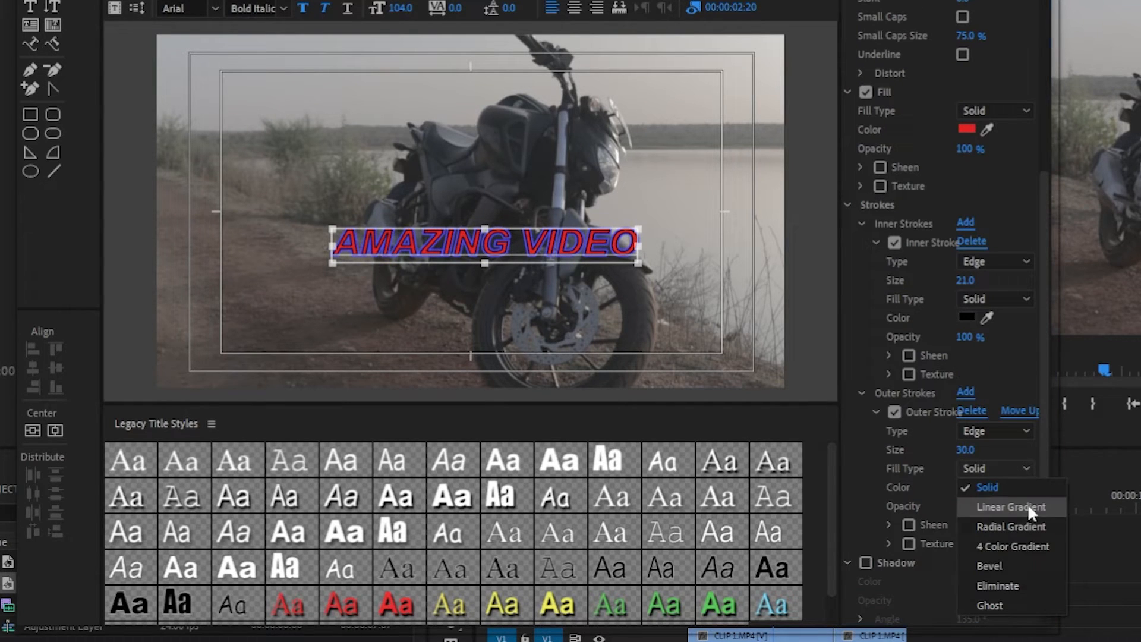
pyautogui.click(1014, 456)
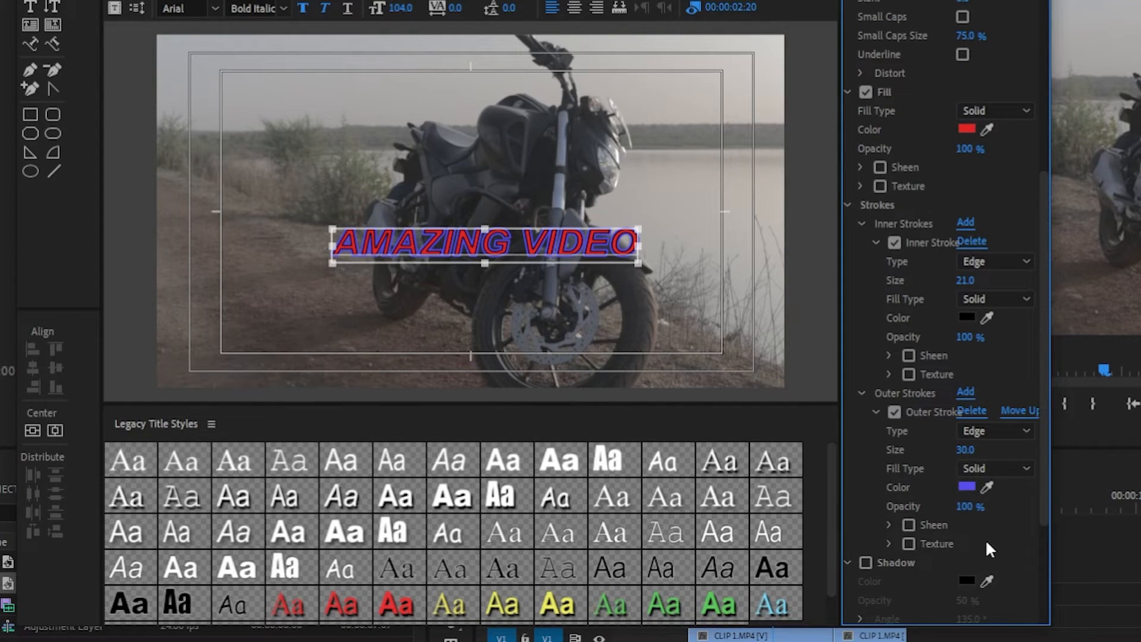
# Step: Enable the title text's shadow, color it green (28CB2C) and increase the shadow size
pyautogui.scroll(-2, 951, 550)
pyautogui.click(878, 515)
pyautogui.click(867, 516)
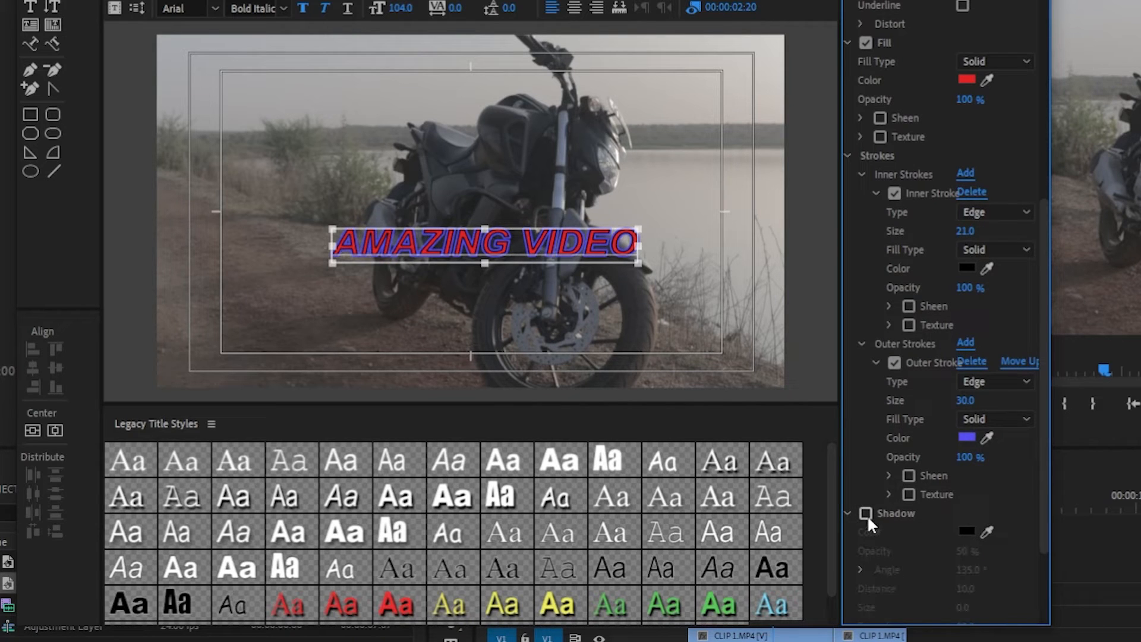
pyautogui.click(868, 515)
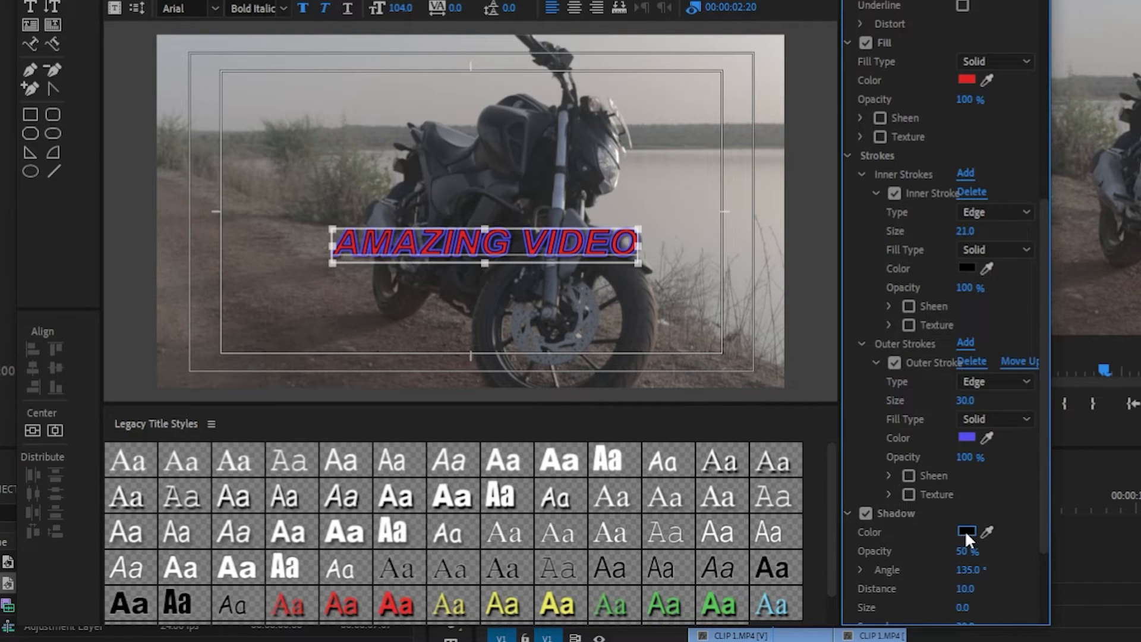
pyautogui.click(966, 530)
pyautogui.click(802, 331)
pyautogui.click(727, 396)
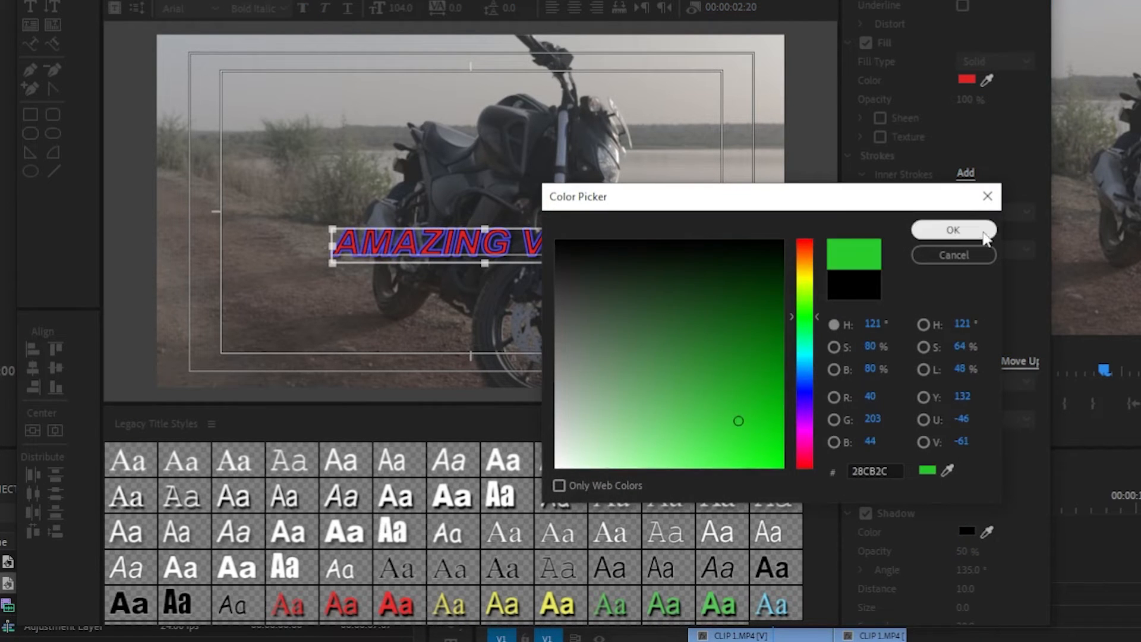
pyautogui.click(953, 230)
pyautogui.scroll(-2, 970, 574)
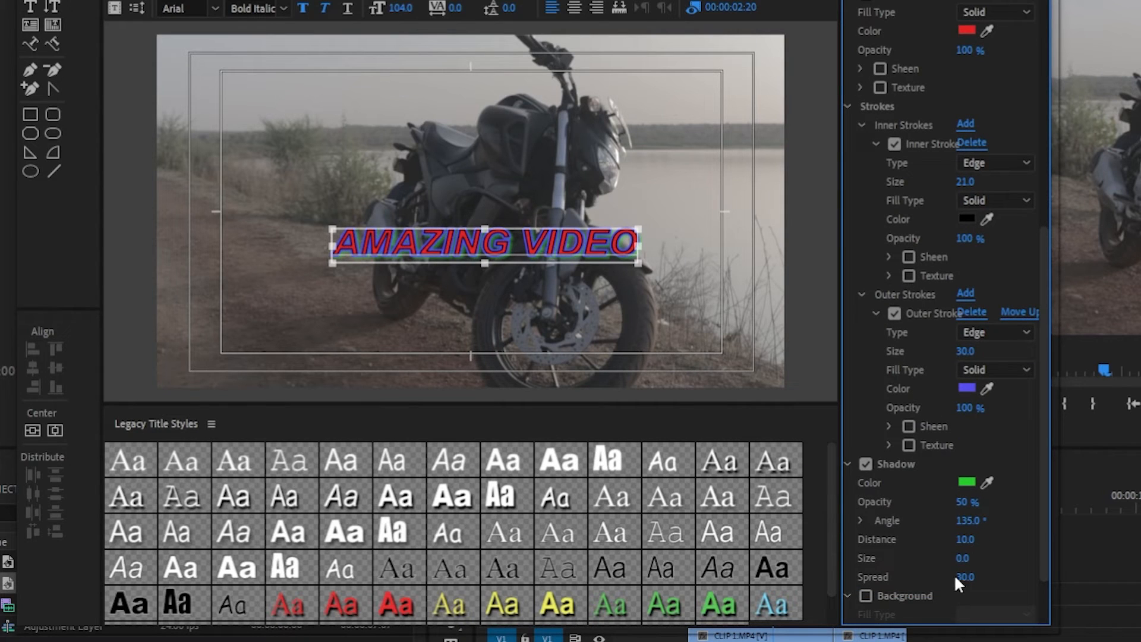
pyautogui.moveTo(966, 558); pyautogui.dragTo(998, 559)
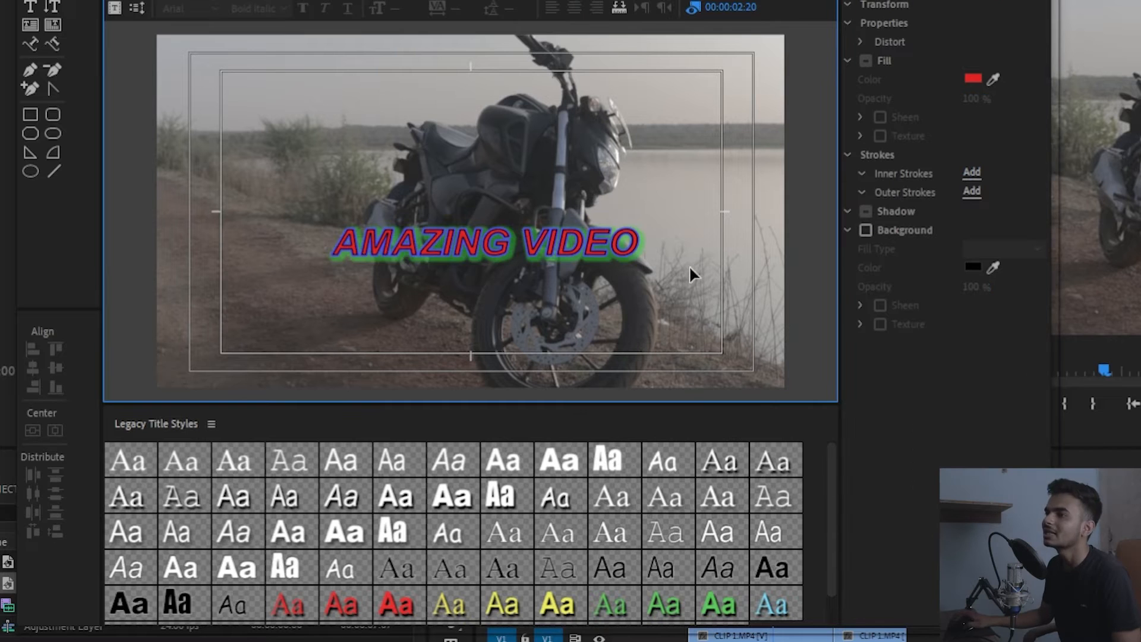
# Step: Move the title text slightly left and down to about X 954, Y 664, and deselect it
pyautogui.click(600, 262)
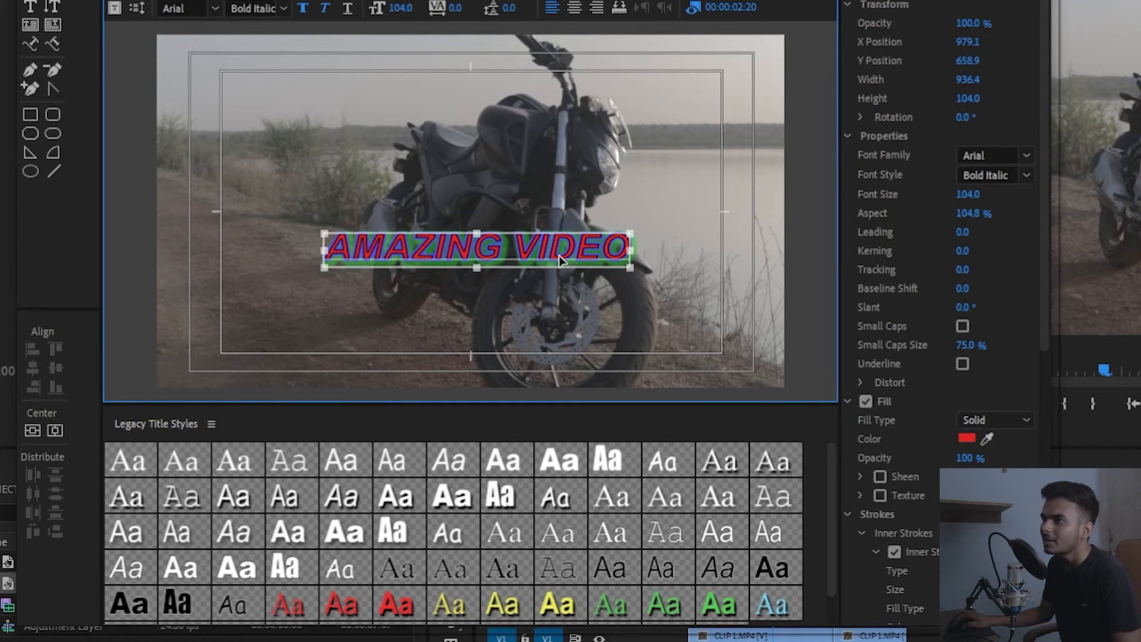
pyautogui.moveTo(562, 260); pyautogui.dragTo(553, 261)
pyautogui.click(584, 215)
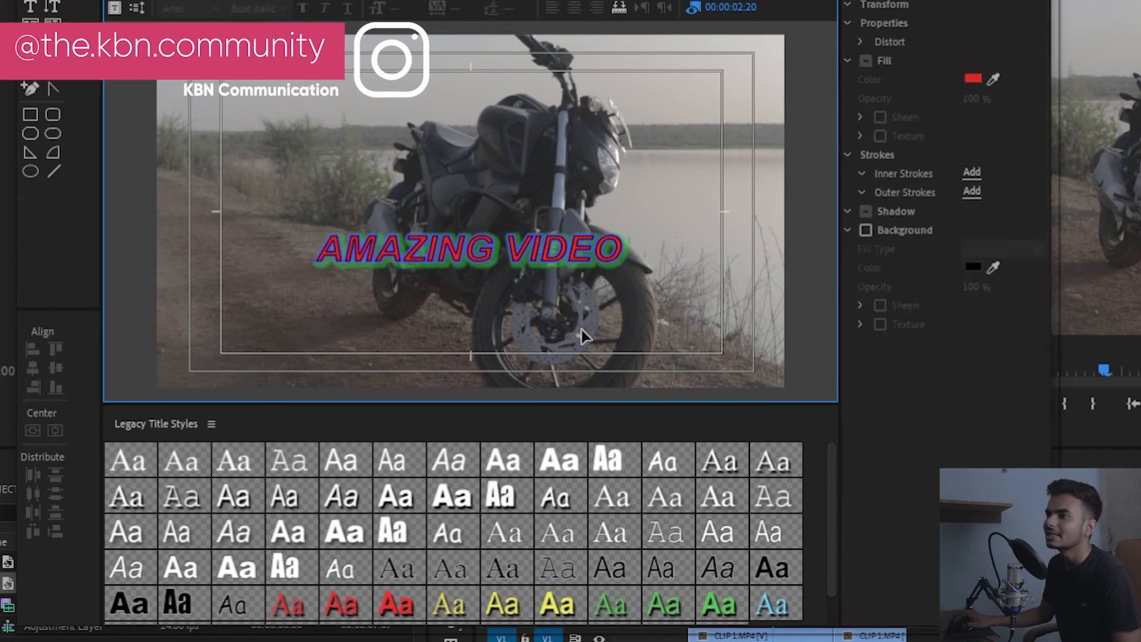
# Step: Try the red Times New Roman Regular preset and the Arial Bold red hard drop shadow style on the title text
pyautogui.scroll(-1, 591, 590)
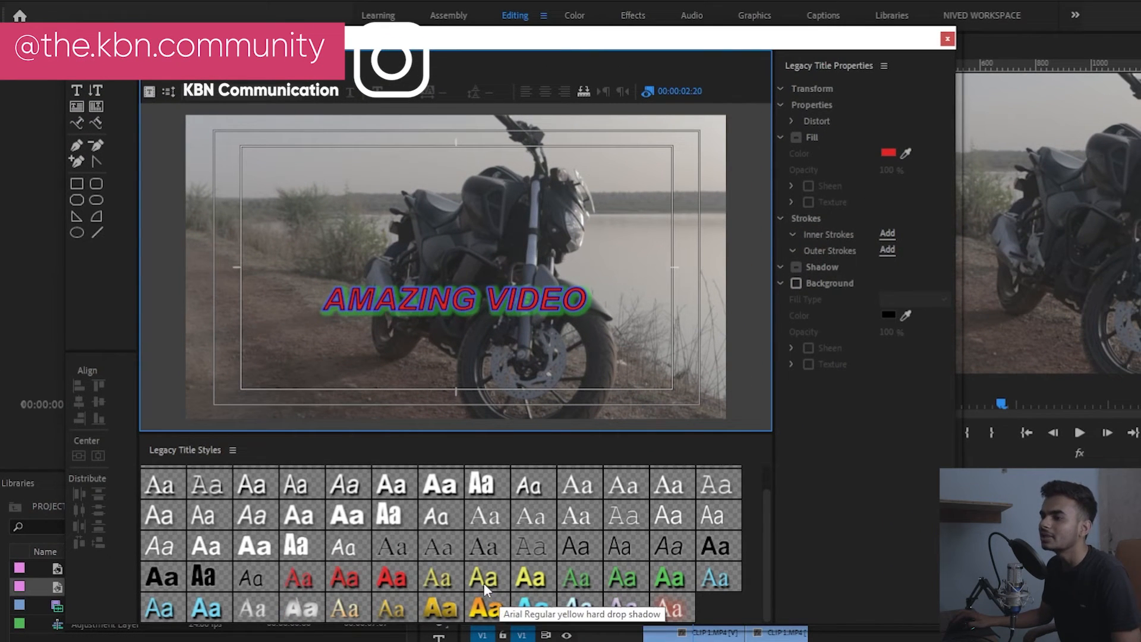
pyautogui.click(513, 310)
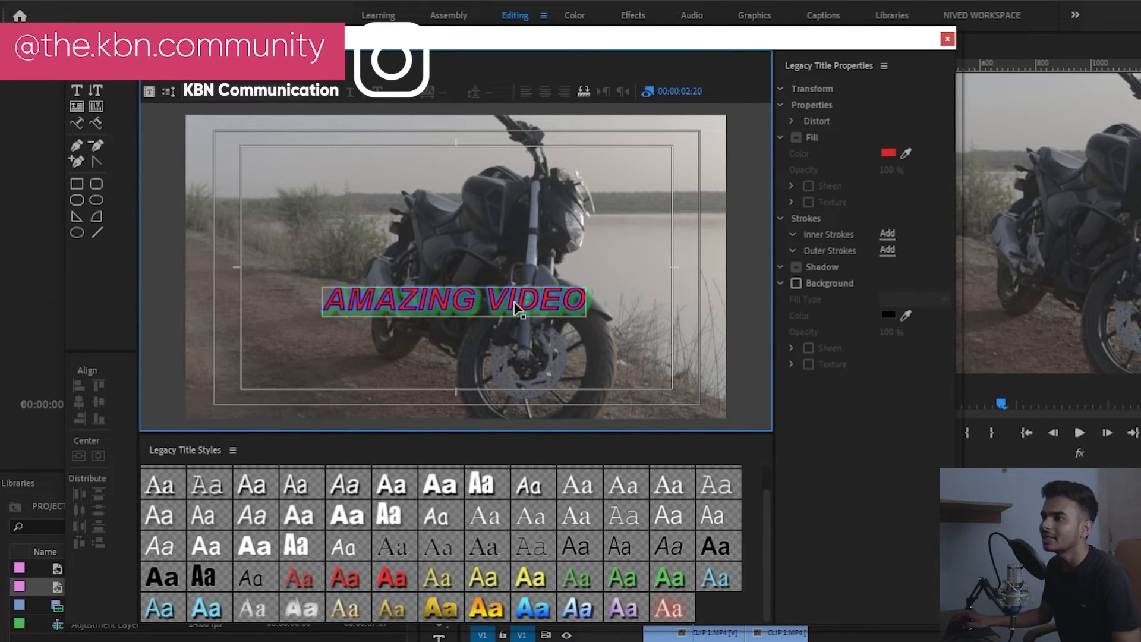
pyautogui.click(516, 317)
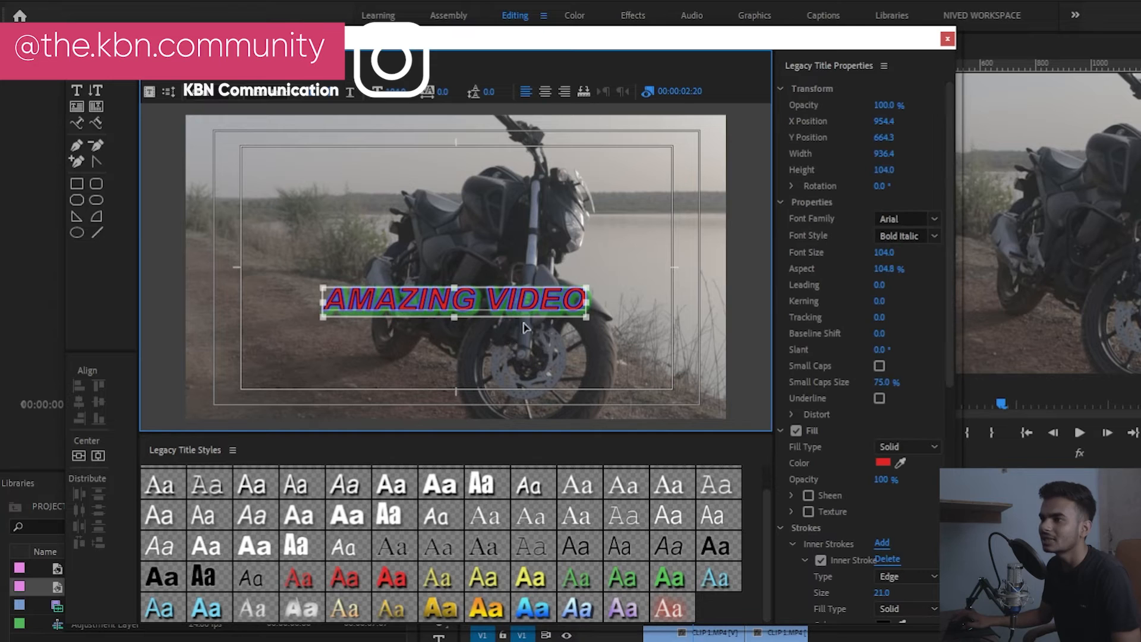
pyautogui.click(311, 585)
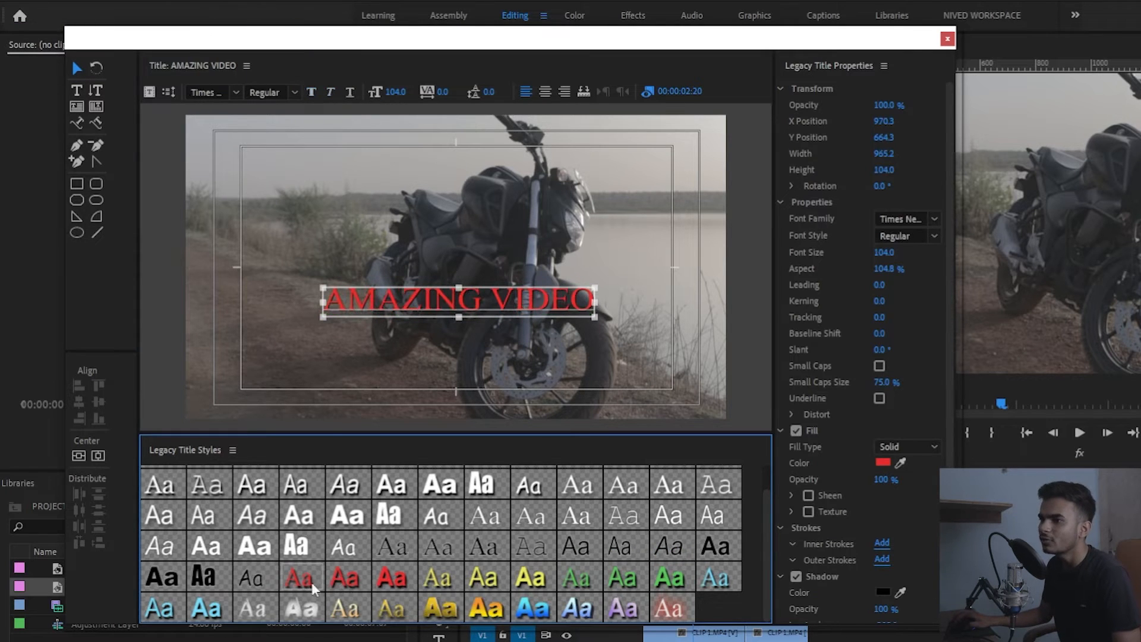
pyautogui.click(386, 586)
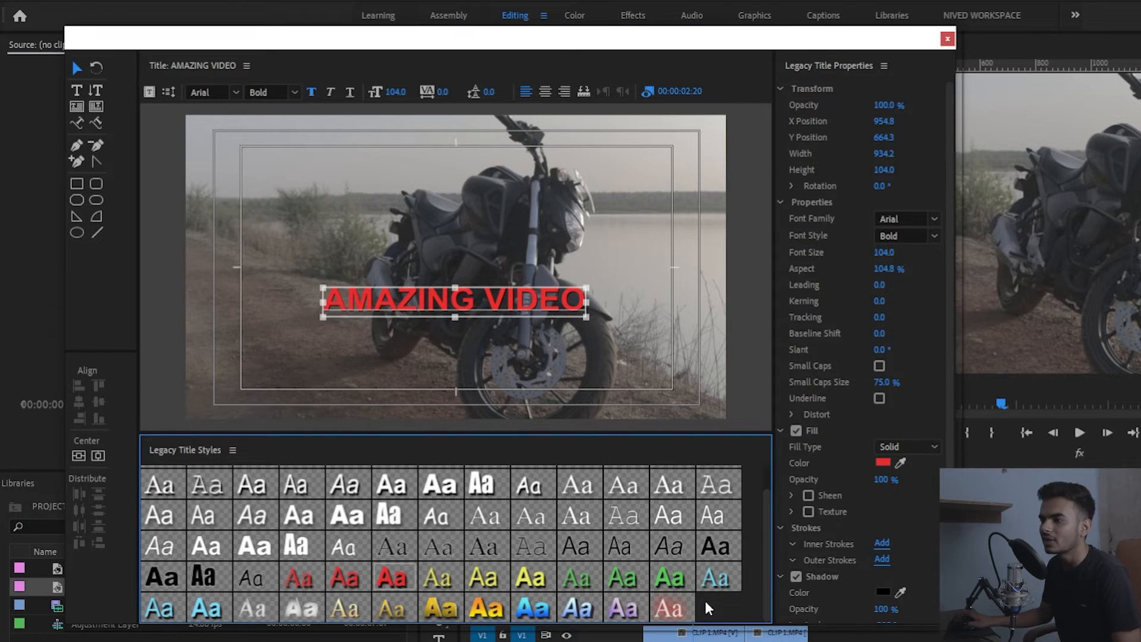
pyautogui.scroll(1, 519, 606)
pyautogui.scroll(-1, 450, 607)
# Step: Apply the green Arial Regular title style to the text and move it up to about X 962, Y 593
pyautogui.click(344, 582)
pyautogui.click(576, 579)
pyautogui.click(622, 579)
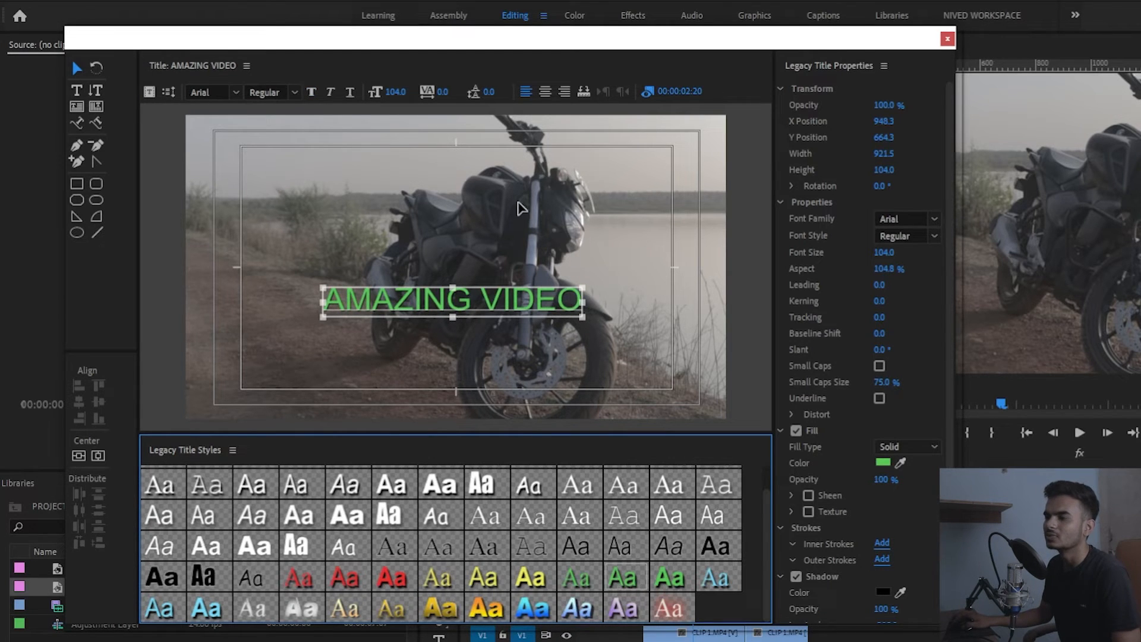
pyautogui.moveTo(514, 314); pyautogui.dragTo(524, 286)
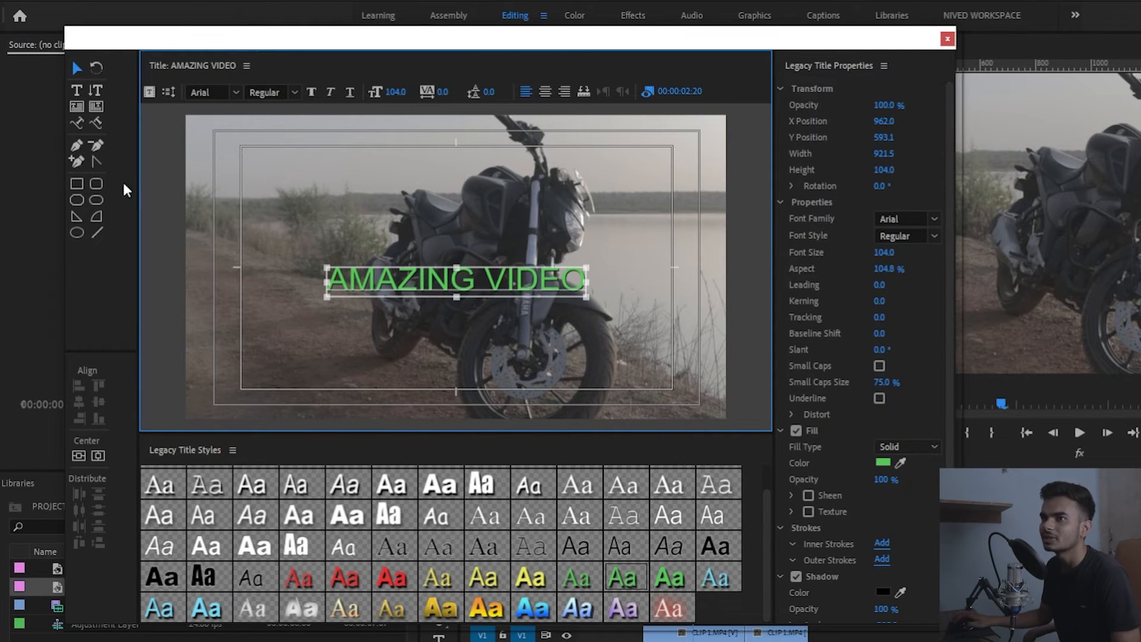
# Step: Draw a wavy open Bezier underline about 974 wide and 80 high beneath the title text with the Pen tool
pyautogui.click(77, 146)
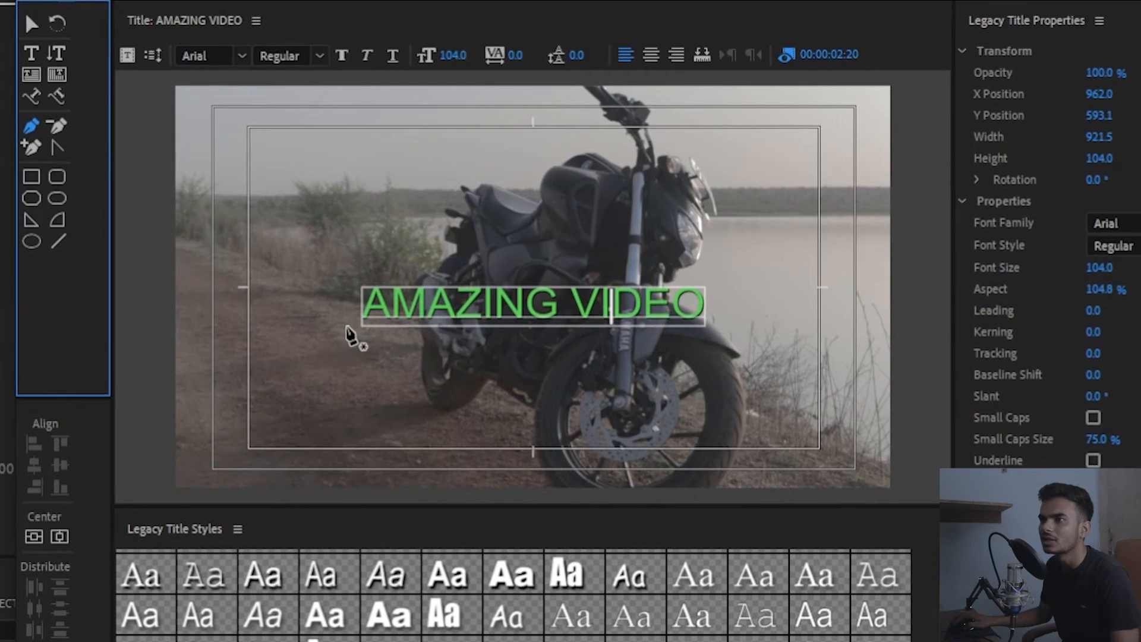
pyautogui.click(336, 318)
pyautogui.moveTo(441, 351); pyautogui.dragTo(723, 316)
pyautogui.moveTo(542, 331); pyautogui.dragTo(520, 331)
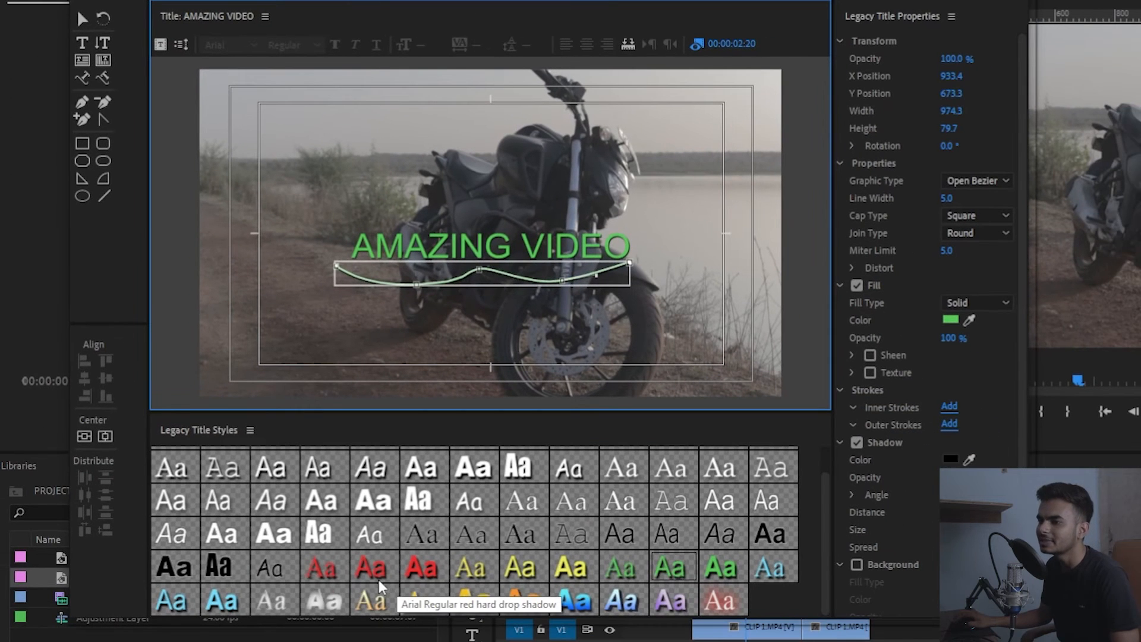
# Step: Apply the Arial Bold red hard drop shadow style to the wavy line and shift it right to about X 958
pyautogui.click(417, 572)
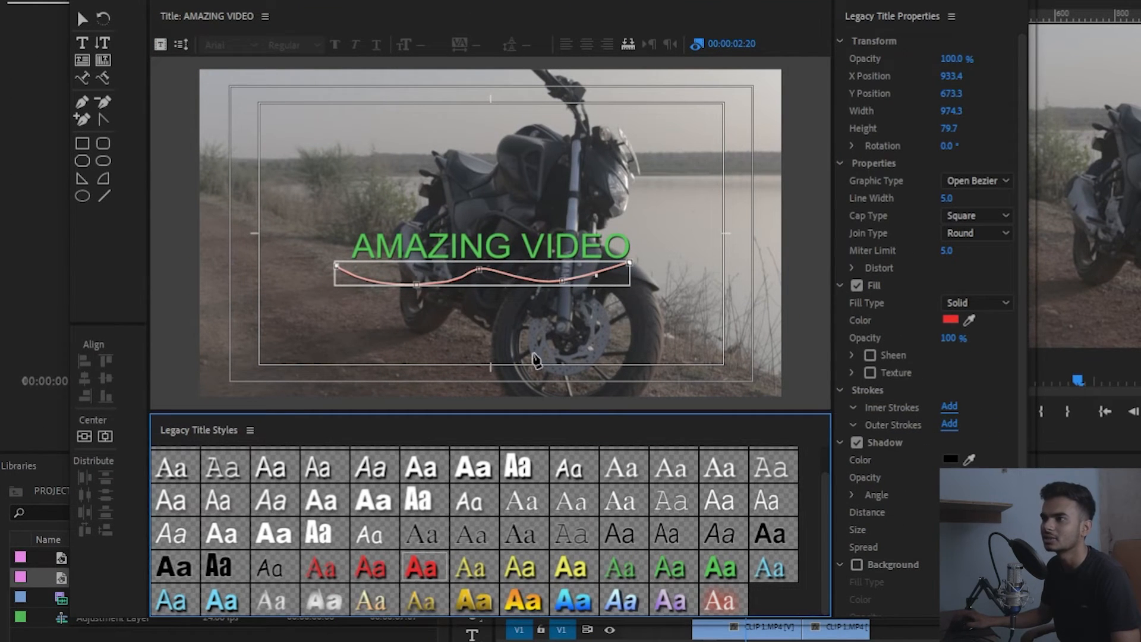
pyautogui.click(82, 19)
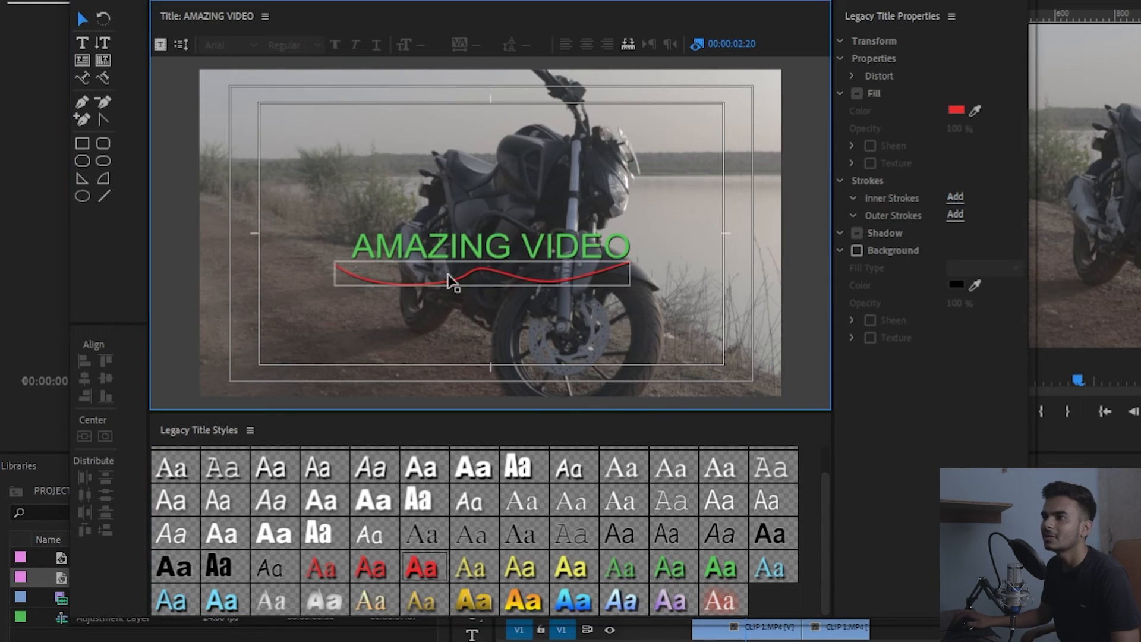
pyautogui.moveTo(490, 276); pyautogui.dragTo(498, 276)
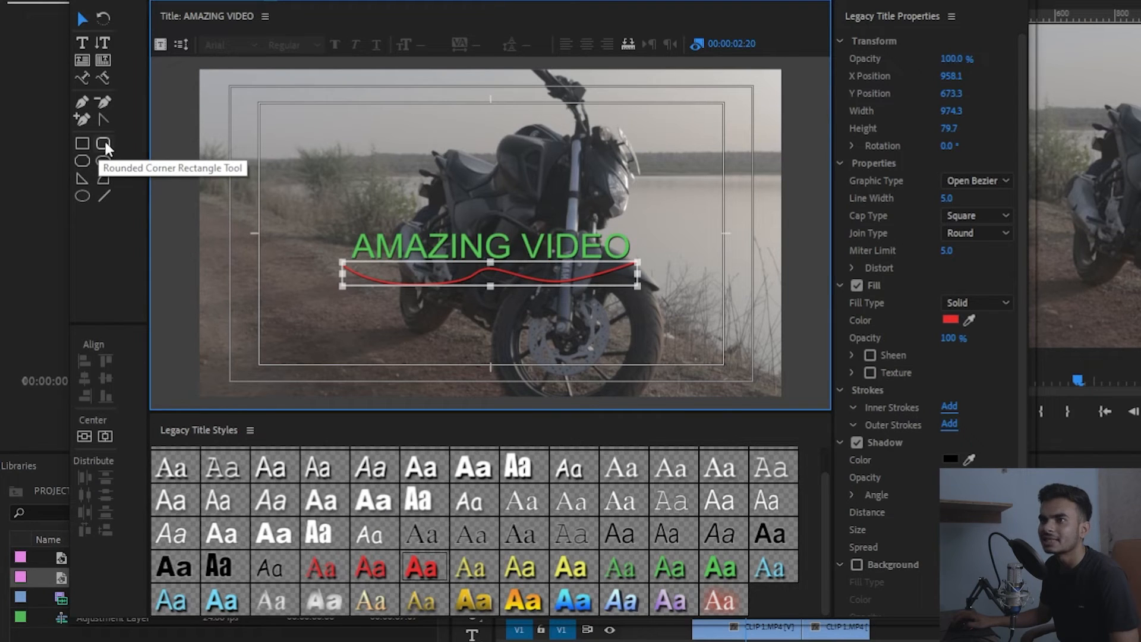
pyautogui.click(100, 213)
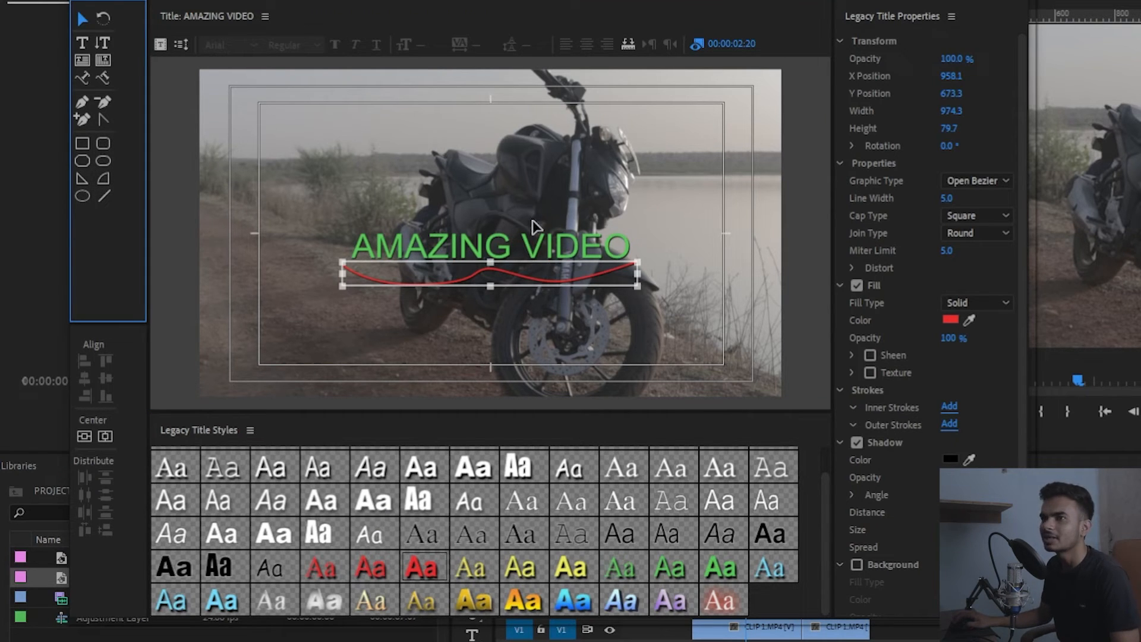
# Step: Draw a rounded corner rectangle about 1170 by 294 above the title text and give it a light blue title style
pyautogui.click(105, 143)
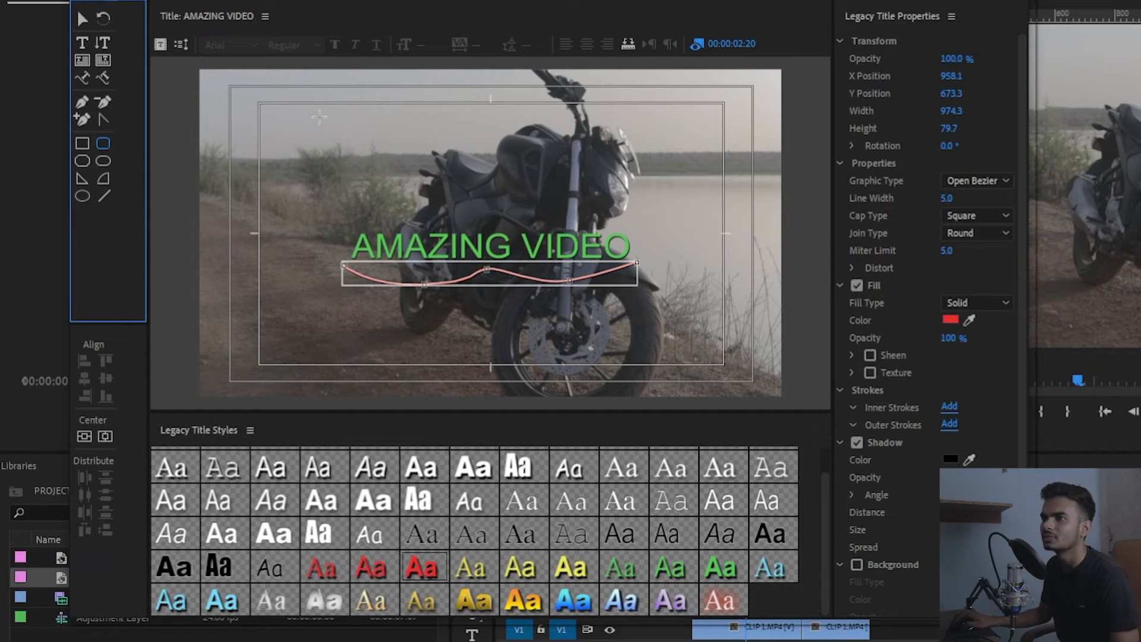
pyautogui.moveTo(315, 207); pyautogui.dragTo(670, 117)
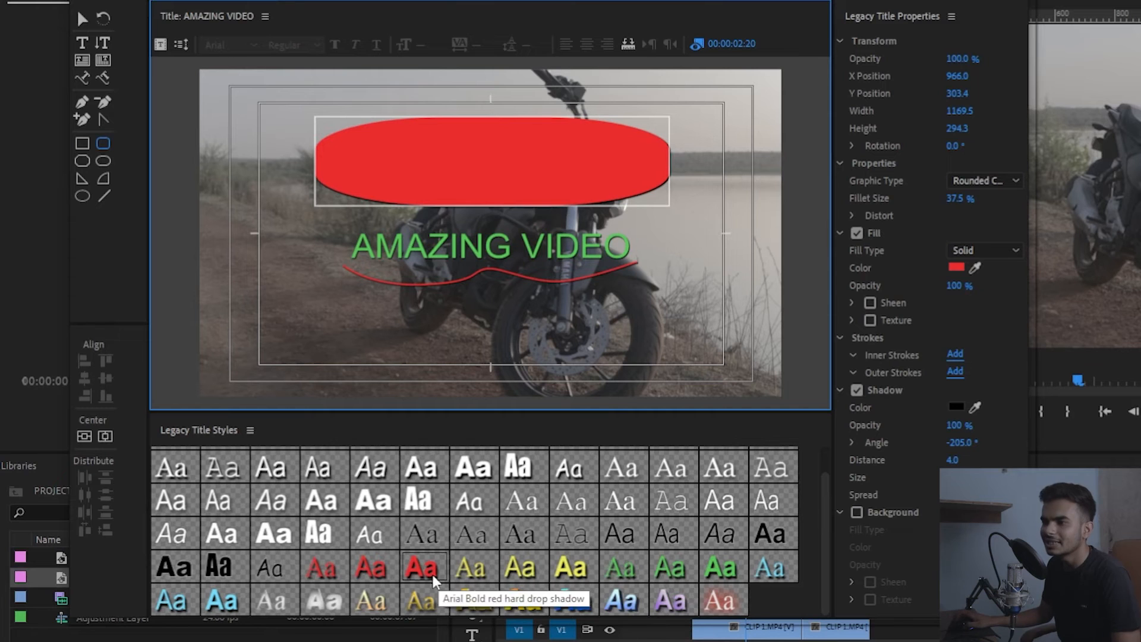
pyautogui.click(223, 602)
pyautogui.click(82, 19)
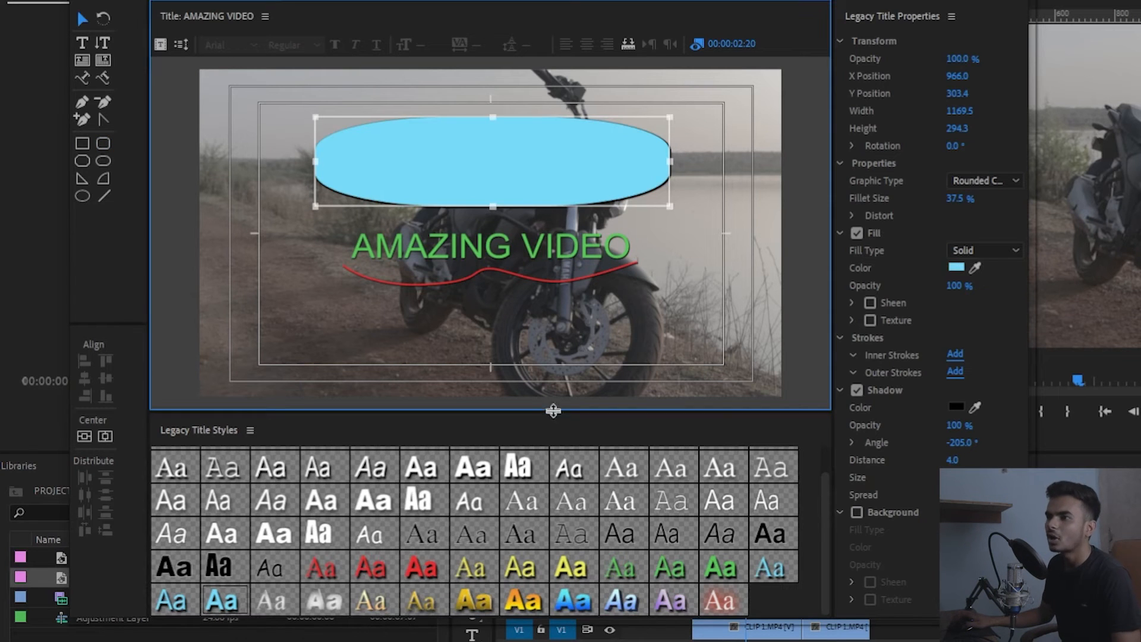
# Step: Center the title text and the light blue rounded rectangle horizontally and vertically in the frame
pyautogui.click(540, 257)
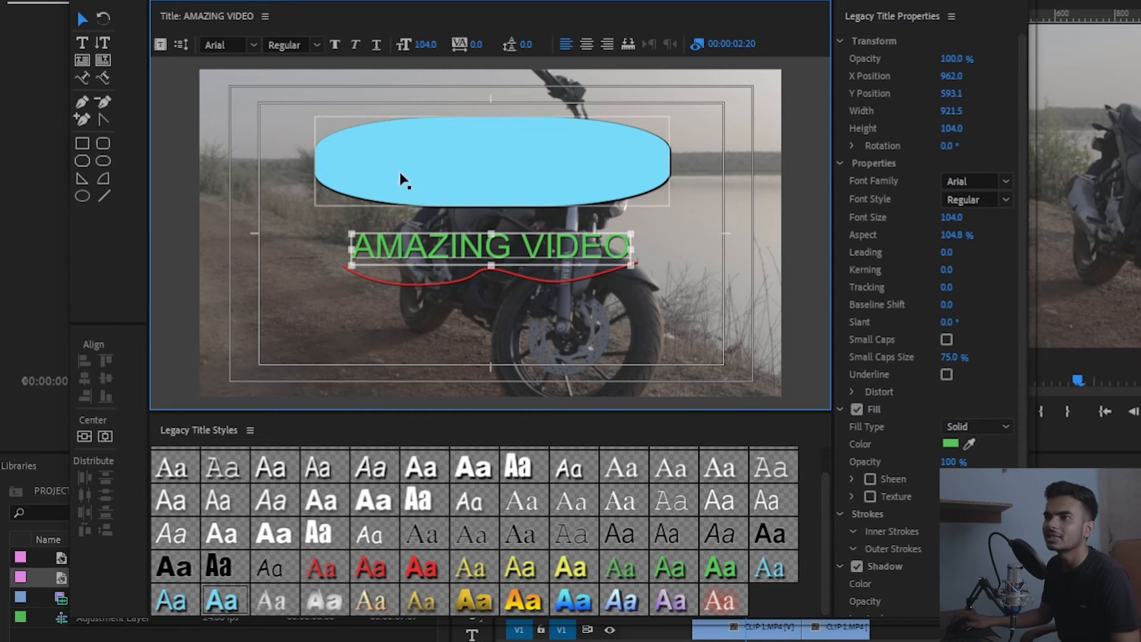
pyautogui.click(104, 437)
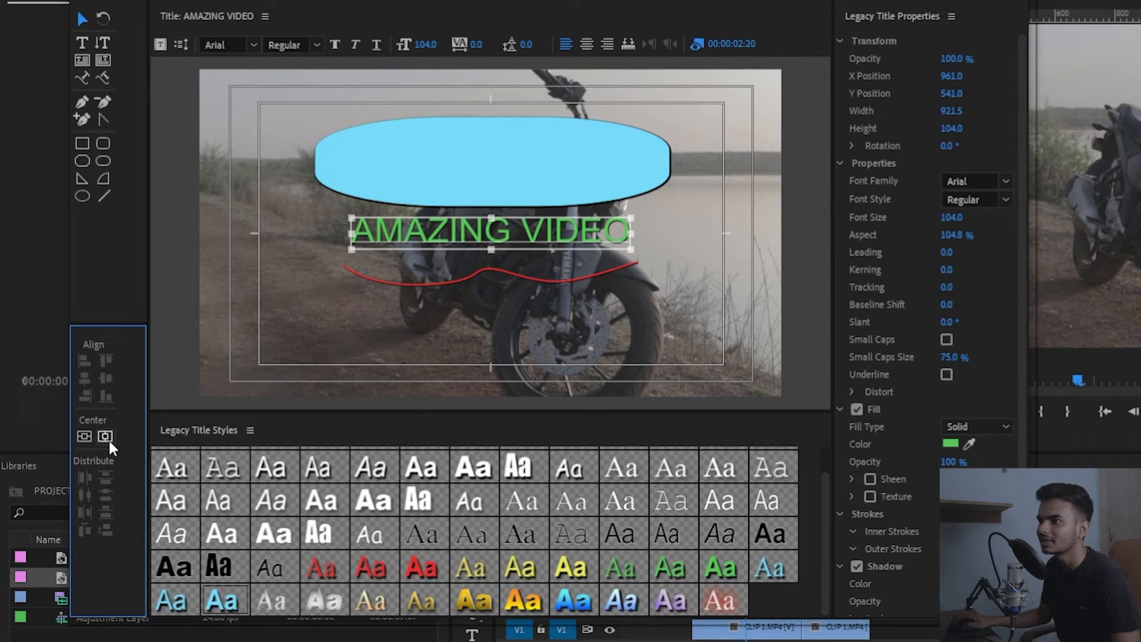
pyautogui.click(368, 189)
pyautogui.moveTo(429, 182); pyautogui.dragTo(419, 183)
pyautogui.click(85, 436)
pyautogui.click(102, 435)
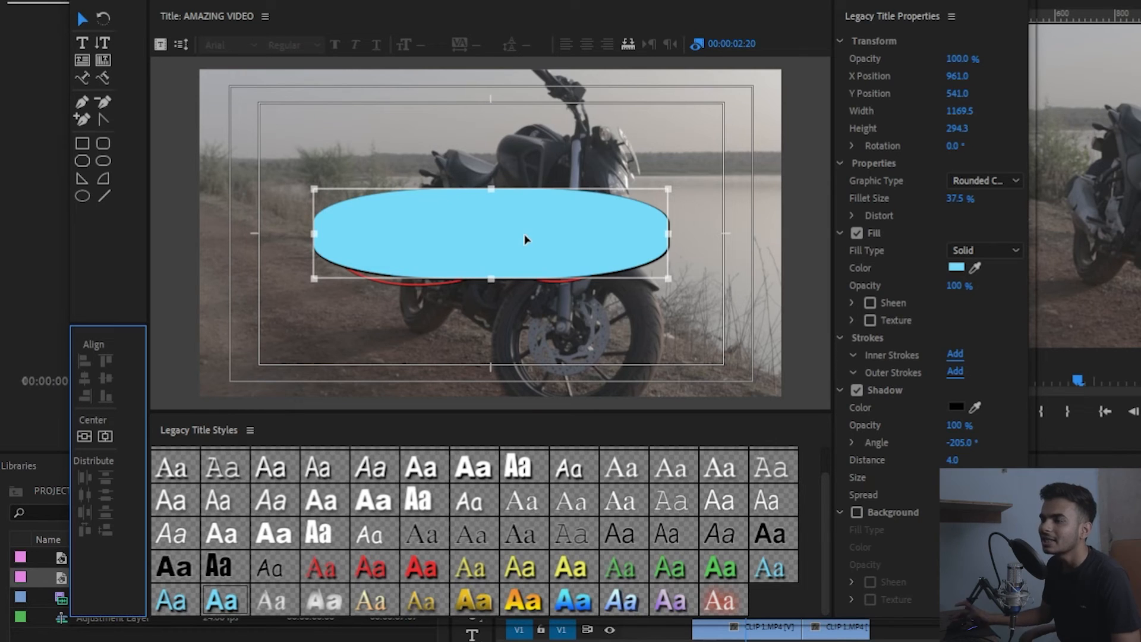
# Step: Send the light blue rounded rectangle behind both the red wavy line and the AMAZING VIDEO text
pyautogui.rightClick(565, 216)
pyautogui.moveTo(680, 468)
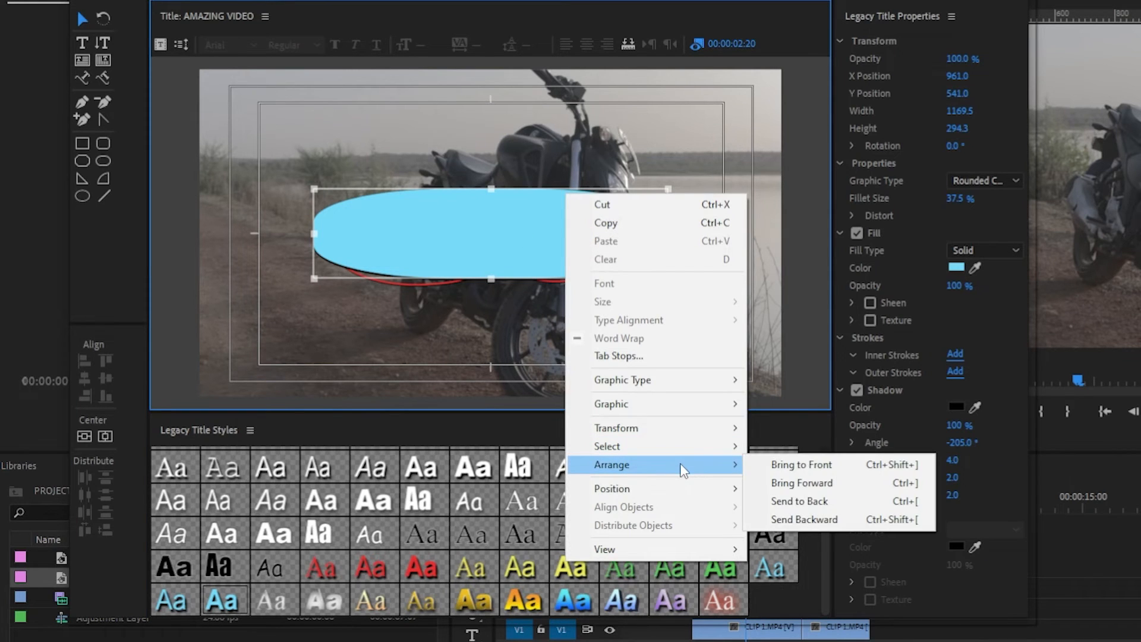
pyautogui.click(813, 505)
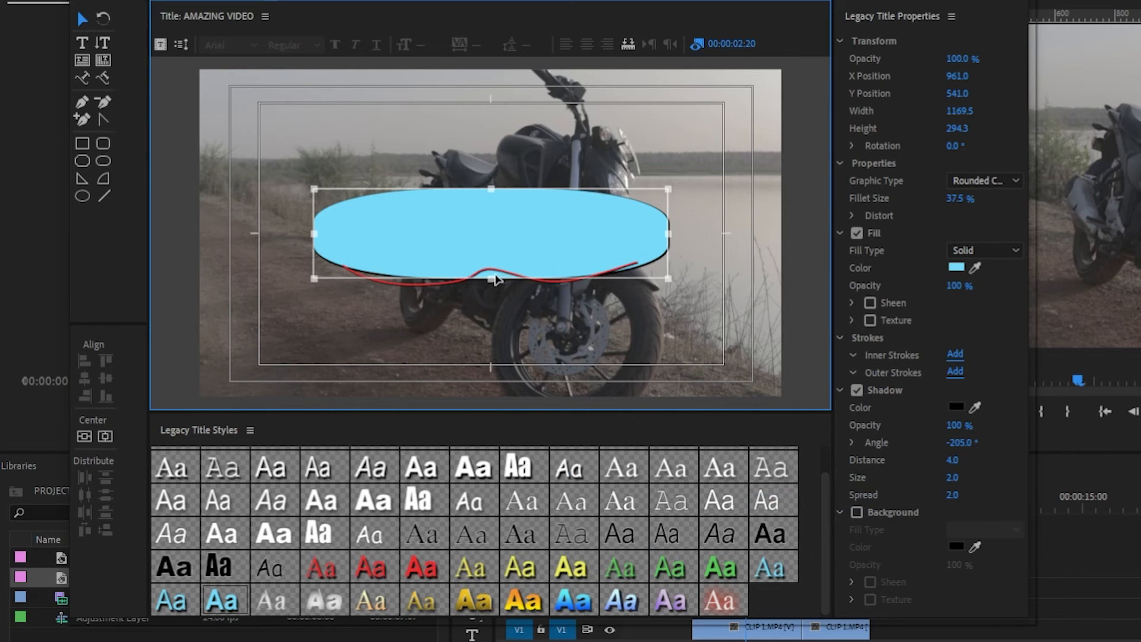
pyautogui.rightClick(516, 223)
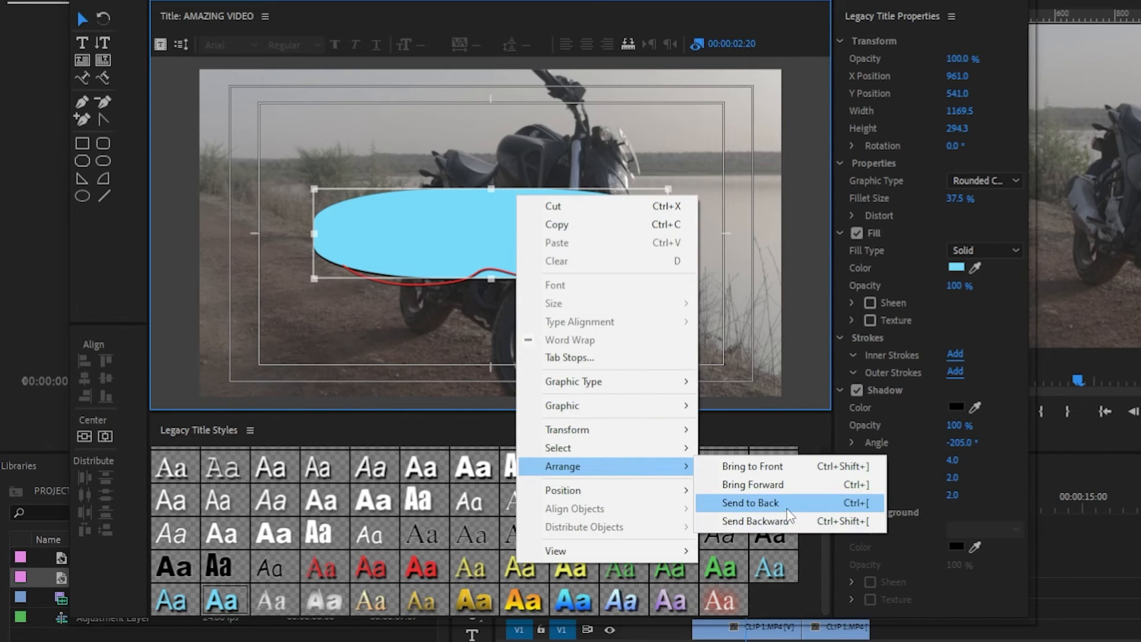
pyautogui.click(787, 508)
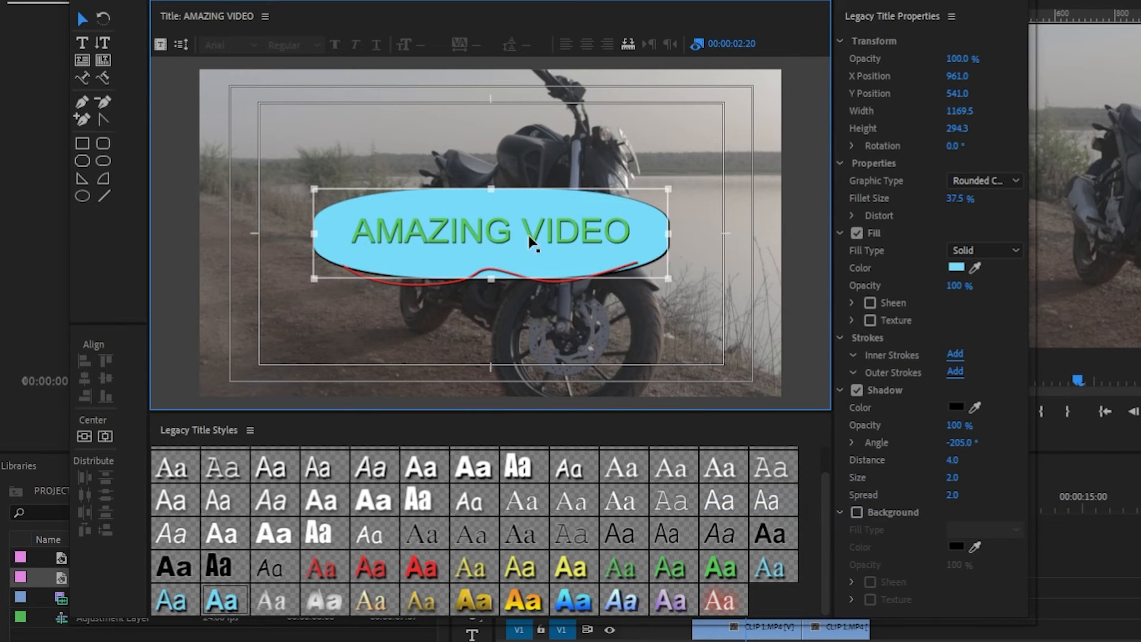
# Step: Reposition the title text and wavy underline inside the light blue shape, the underline at about X 931, Y 599, and save the project
pyautogui.moveTo(550, 229); pyautogui.dragTo(538, 224)
pyautogui.moveTo(512, 271); pyautogui.dragTo(534, 258)
pyautogui.click(537, 306)
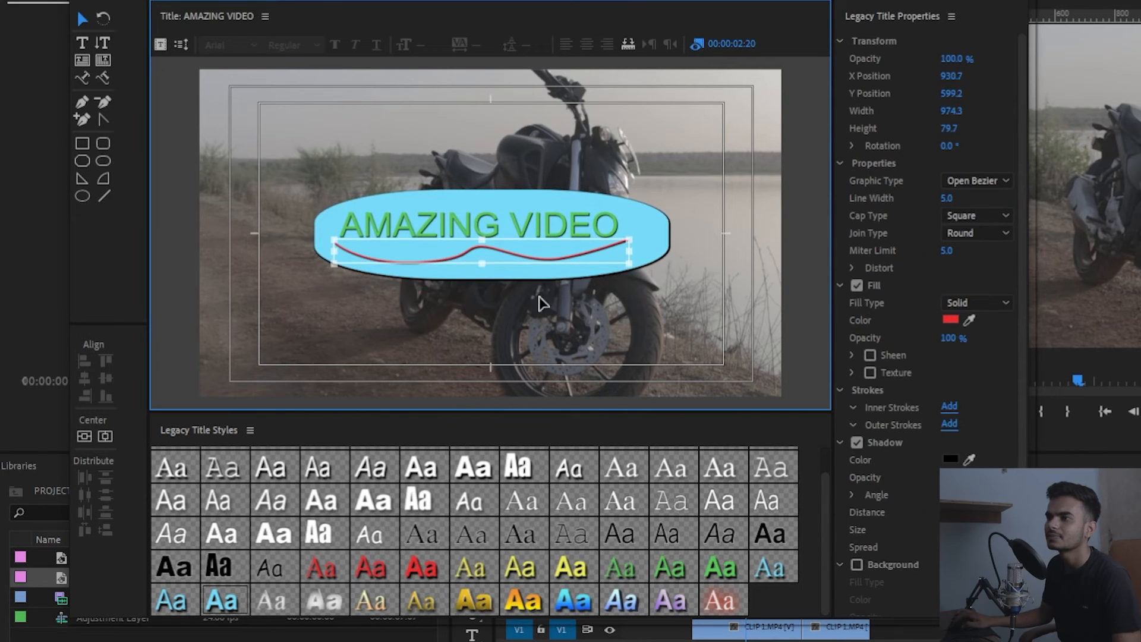
pyautogui.click(538, 294)
pyautogui.hotkey('ctrl', 's')
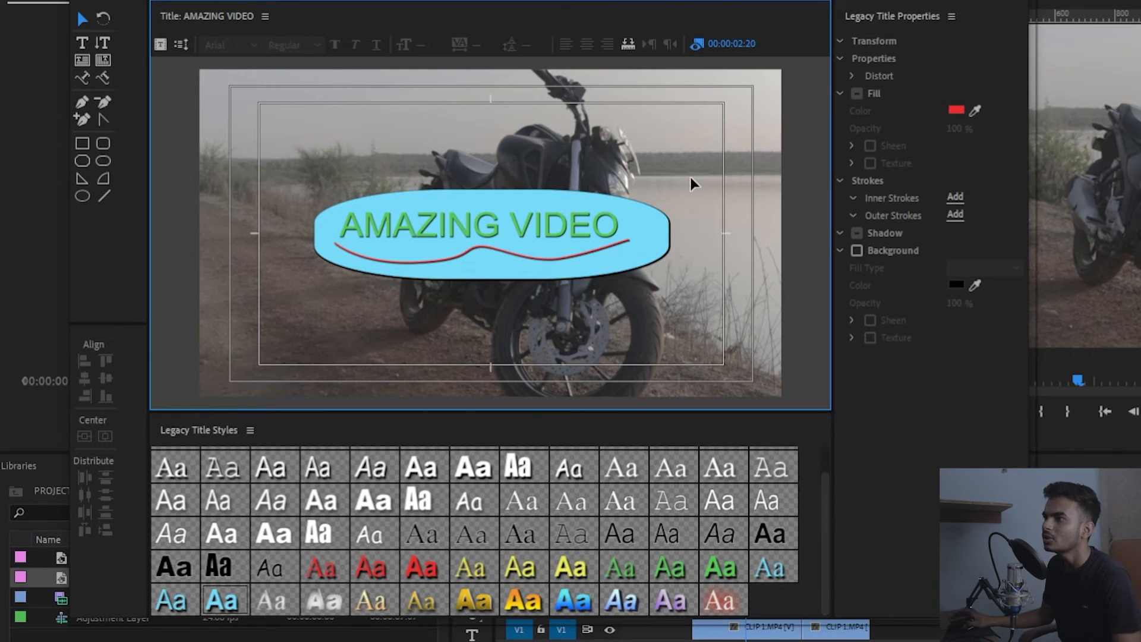
# Step: Insert the KBN Comminicstiom logo image as a graphic in the title and move it to about X 1190, Y 620
pyautogui.rightClick(690, 177)
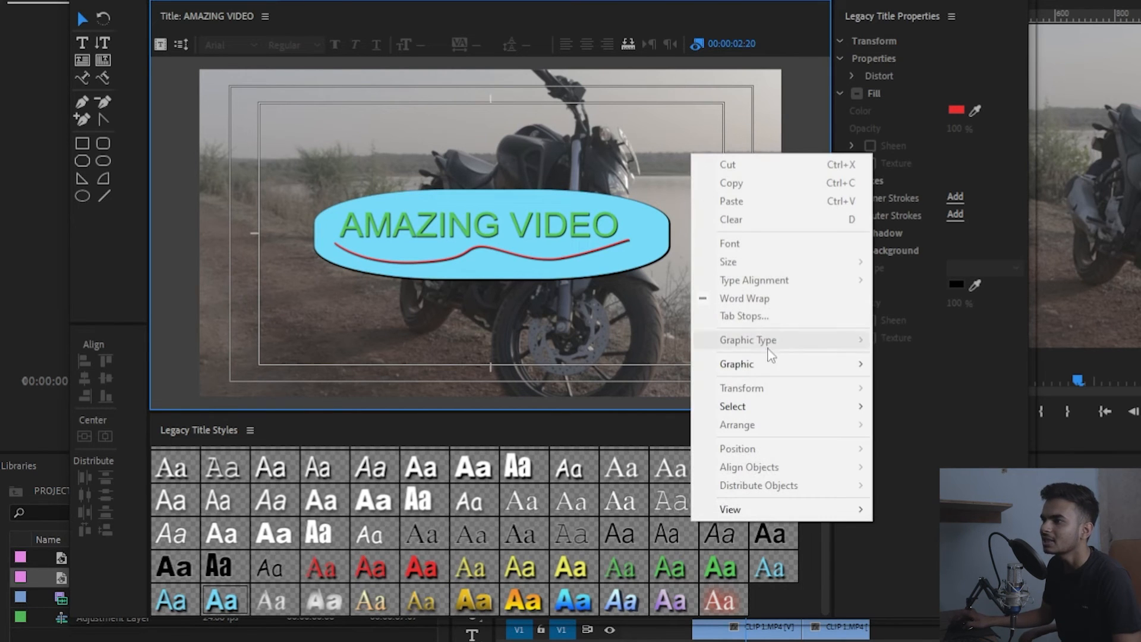
pyautogui.moveTo(770, 362)
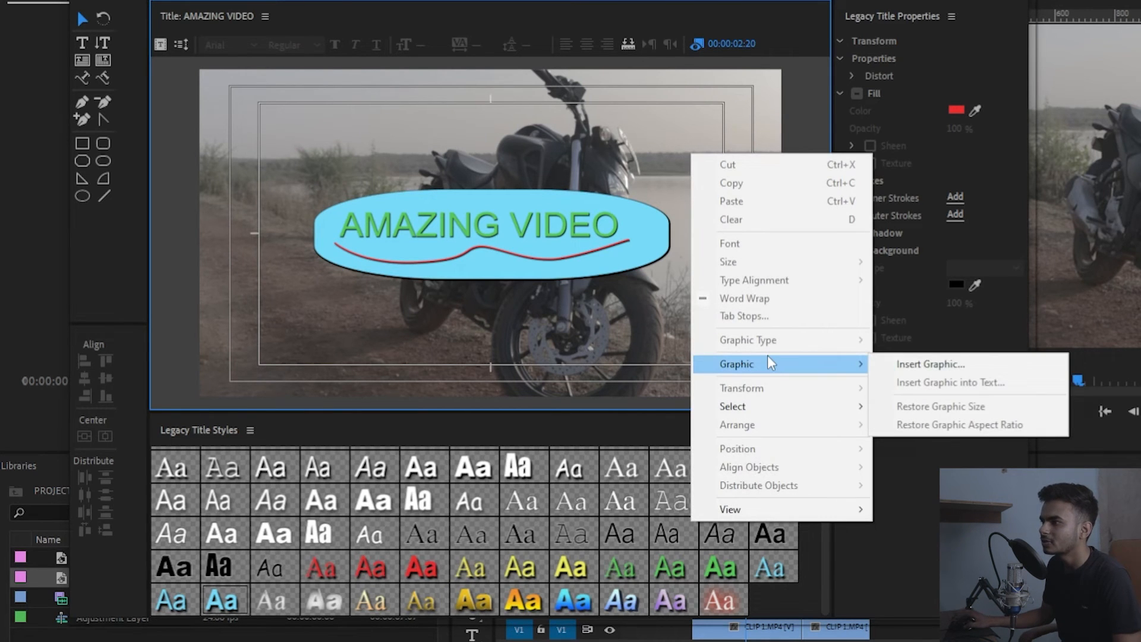
pyautogui.click(975, 365)
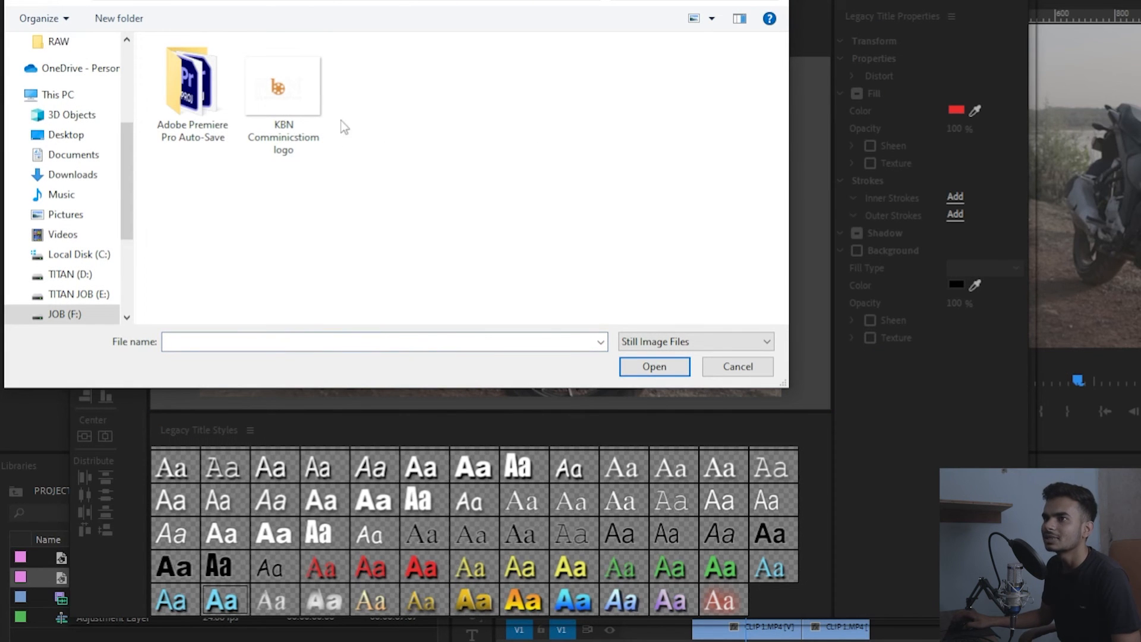
pyautogui.doubleClick(293, 93)
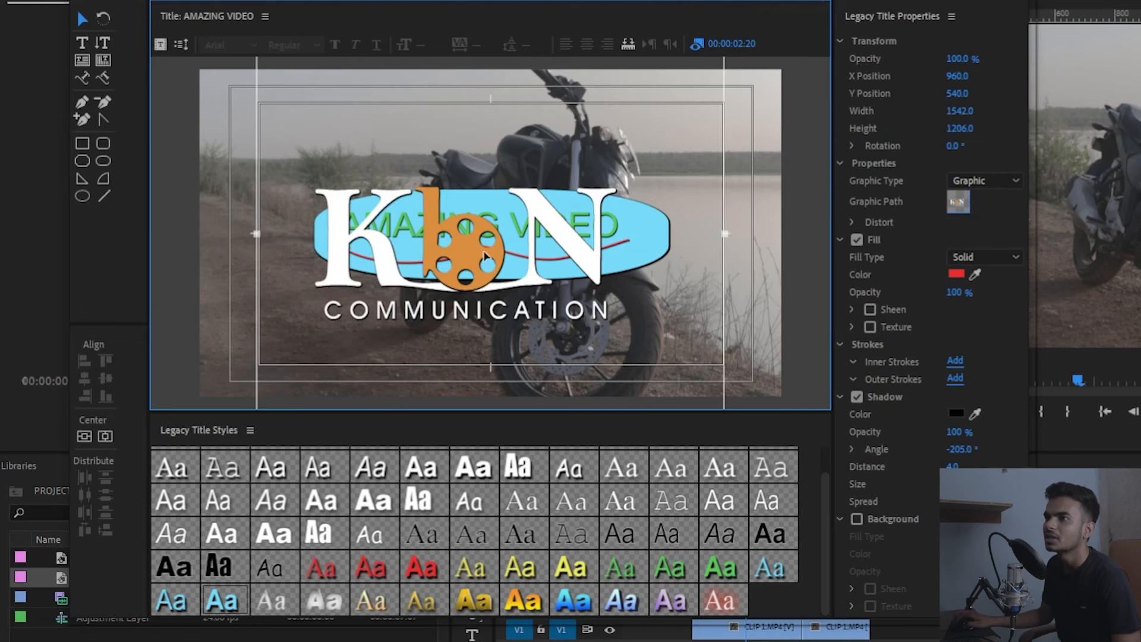
pyautogui.moveTo(494, 292); pyautogui.dragTo(494, 291)
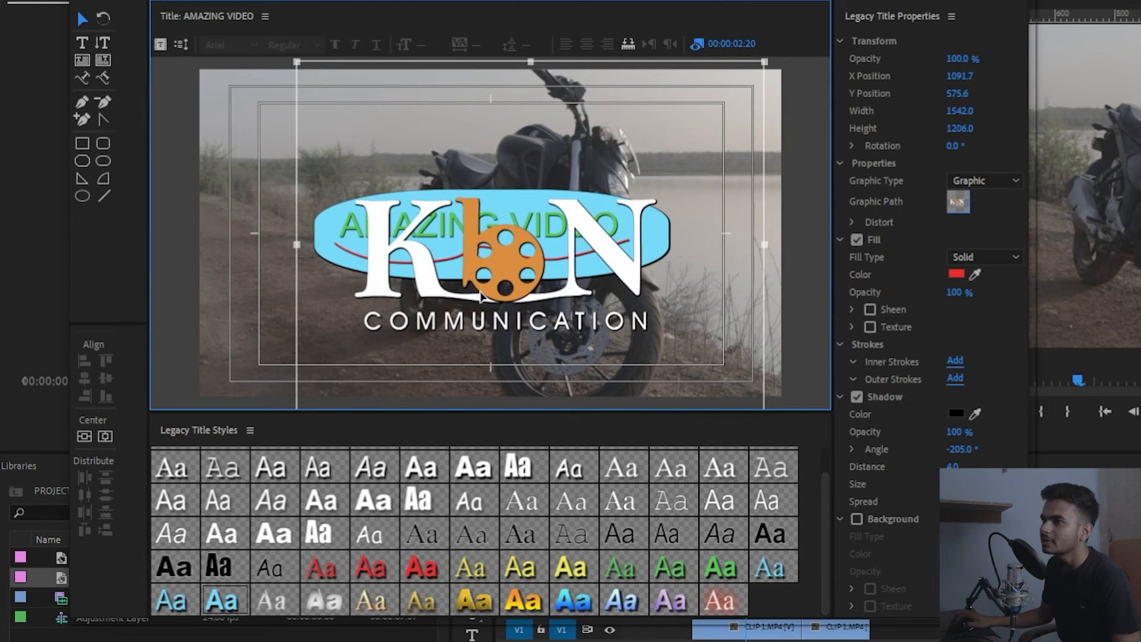
pyautogui.scroll(1, 409, 532)
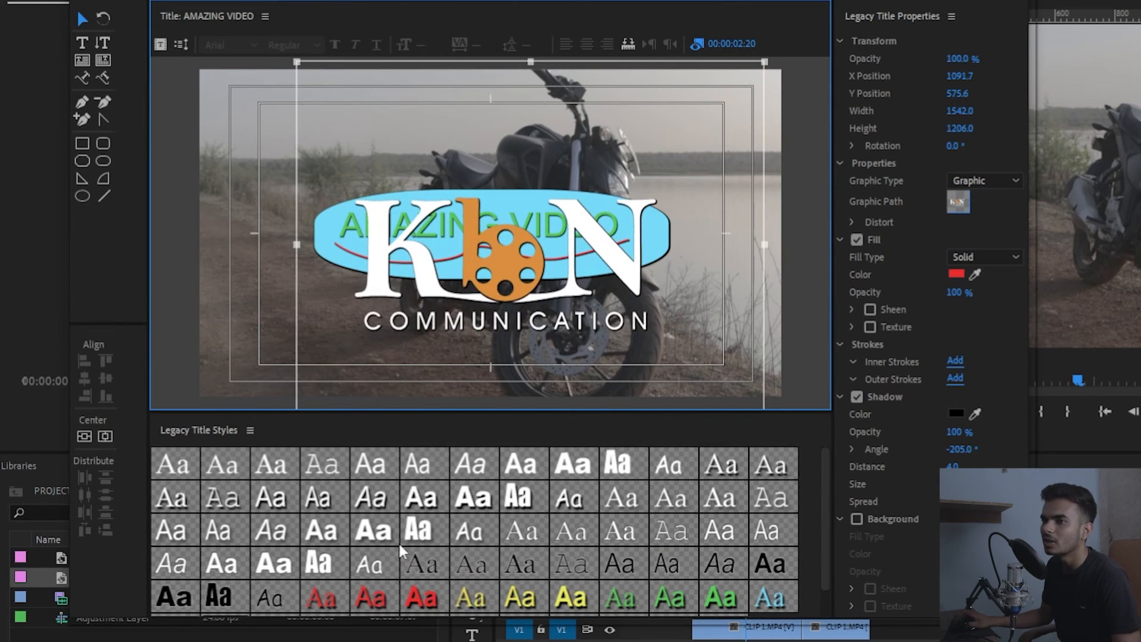
pyautogui.moveTo(537, 257); pyautogui.dragTo(567, 271)
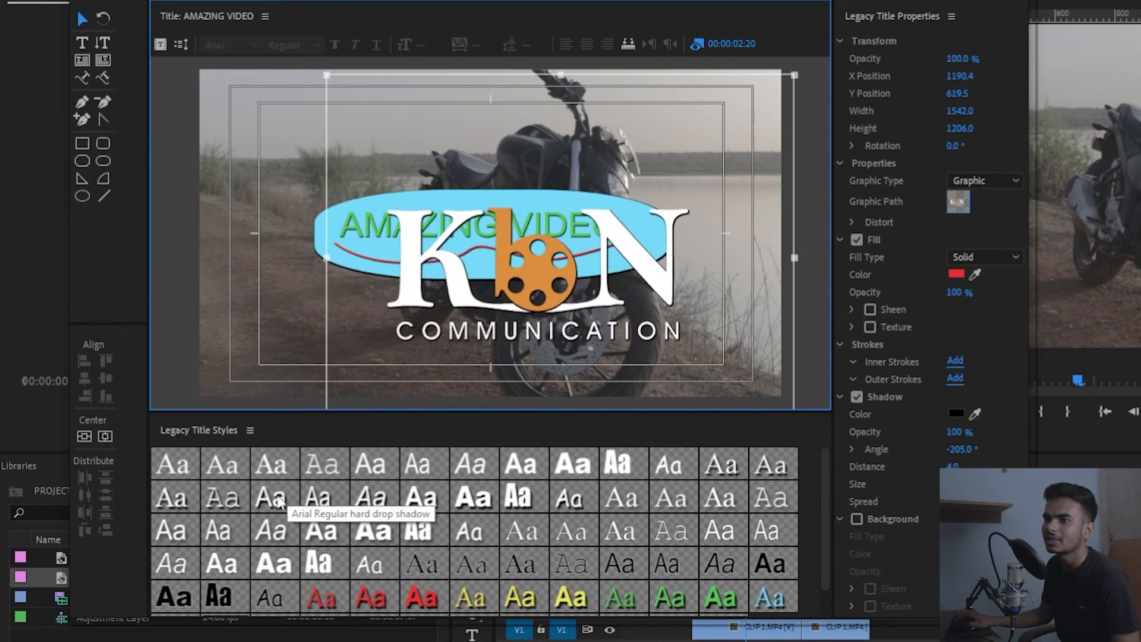
# Step: Try the first plain white style on the logo with a position of about X 1201, Y 702, and undo both changes
pyautogui.click(180, 466)
pyautogui.moveTo(683, 296); pyautogui.dragTo(687, 319)
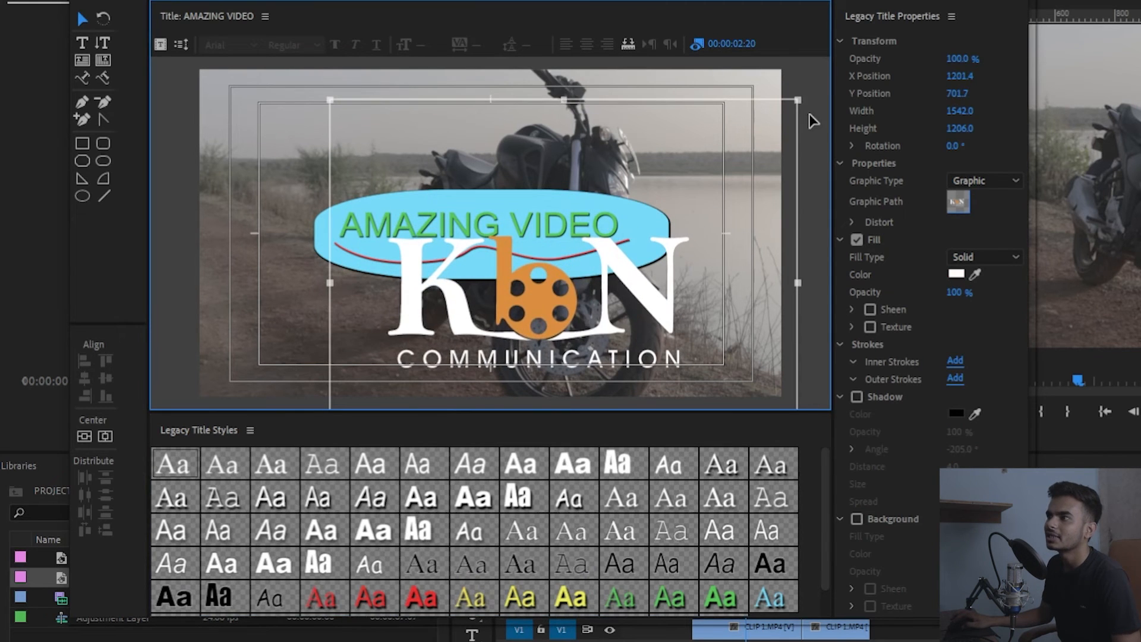
pyautogui.hotkey('ctrl', 'z')
pyautogui.hotkey('ctrl', 'z')
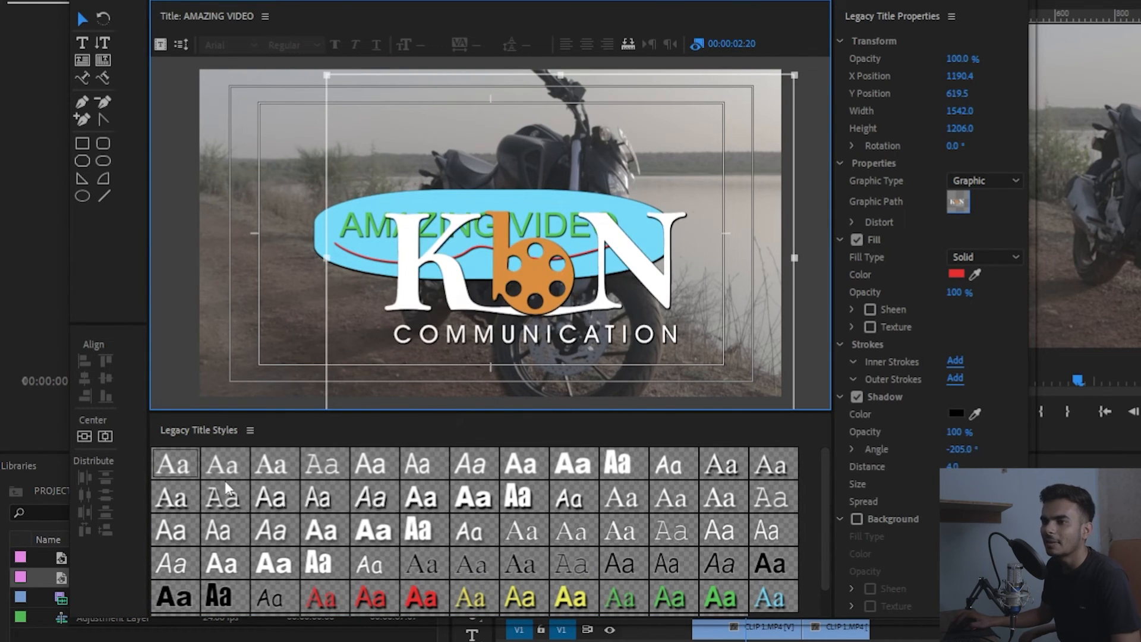
# Step: Apply the first plain white style to the logo and shrink it to about 228 by 167 in the frame's upper-right corner
pyautogui.click(177, 470)
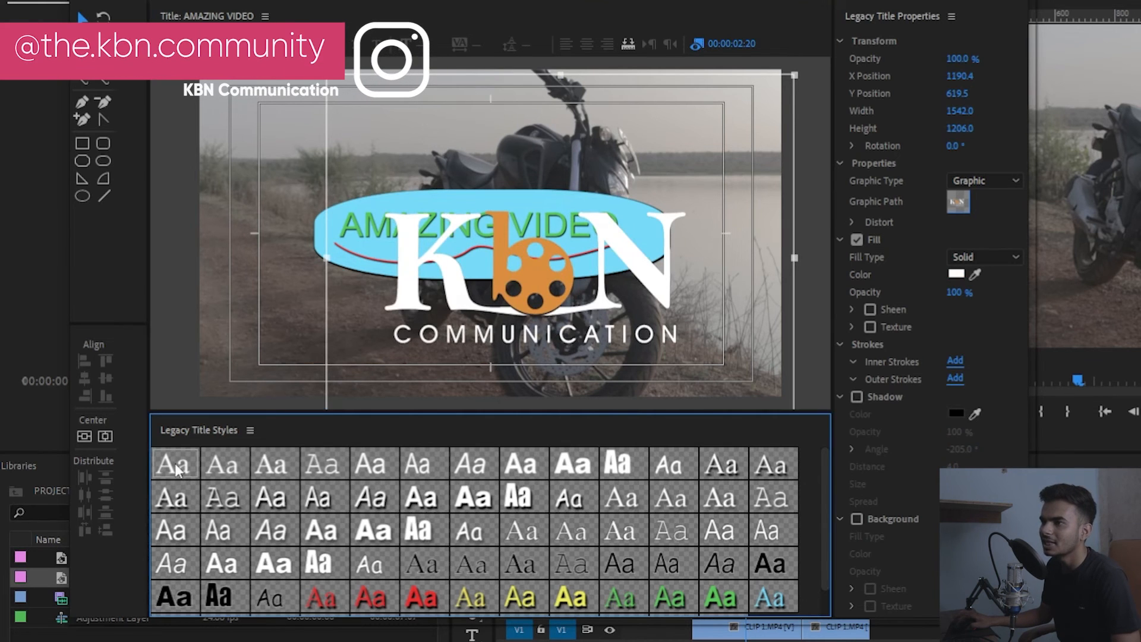
pyautogui.click(798, 74)
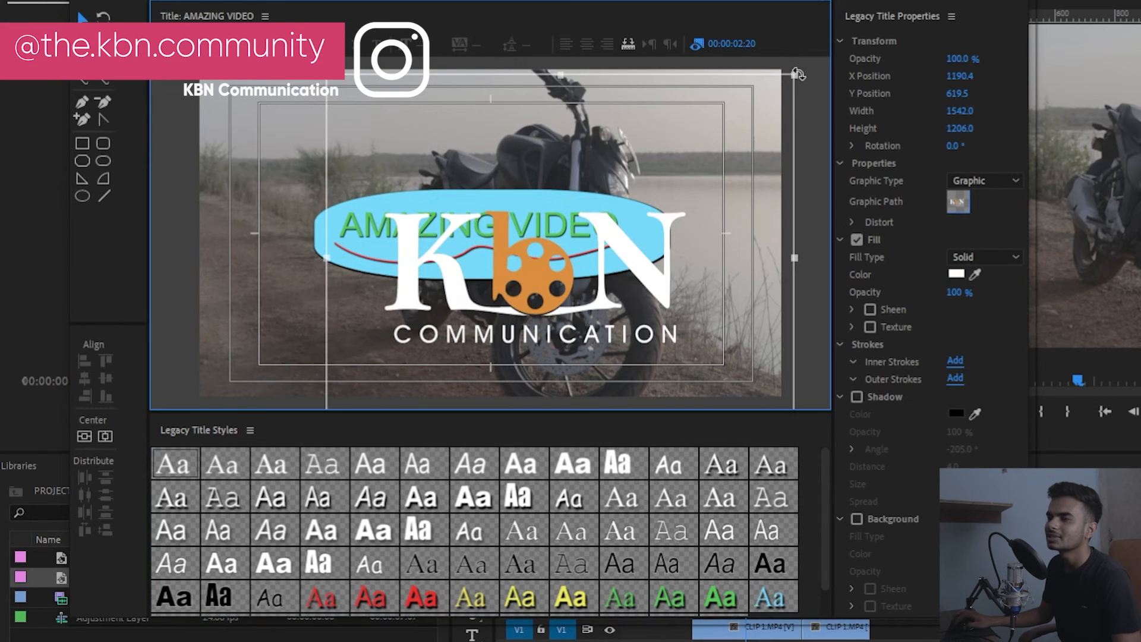
pyautogui.moveTo(798, 74); pyautogui.dragTo(760, 89)
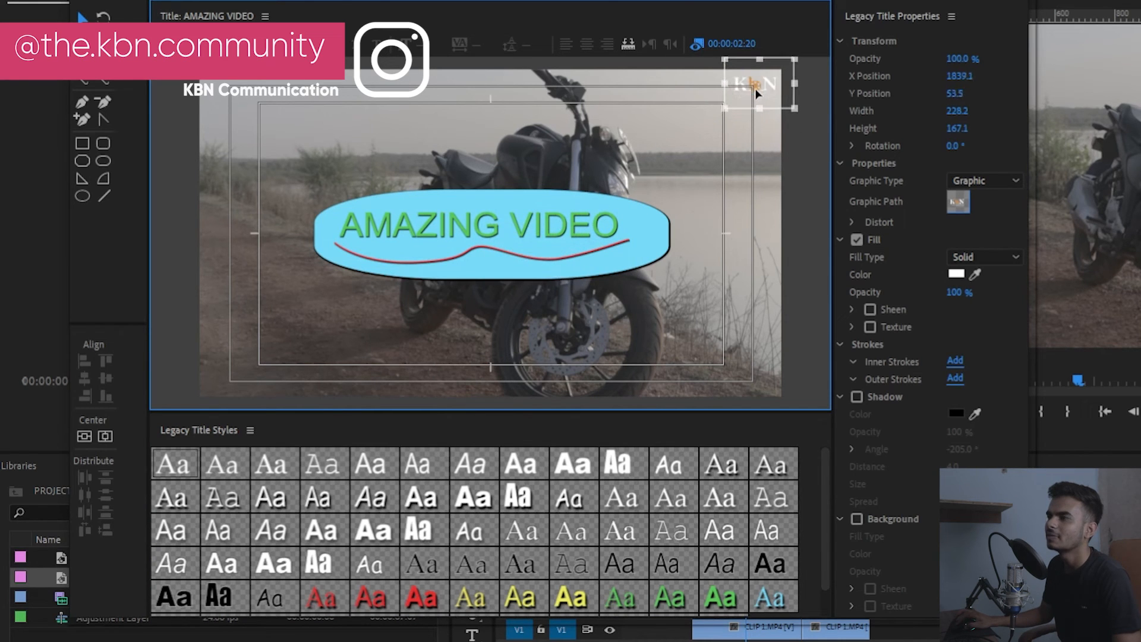
pyautogui.click(467, 244)
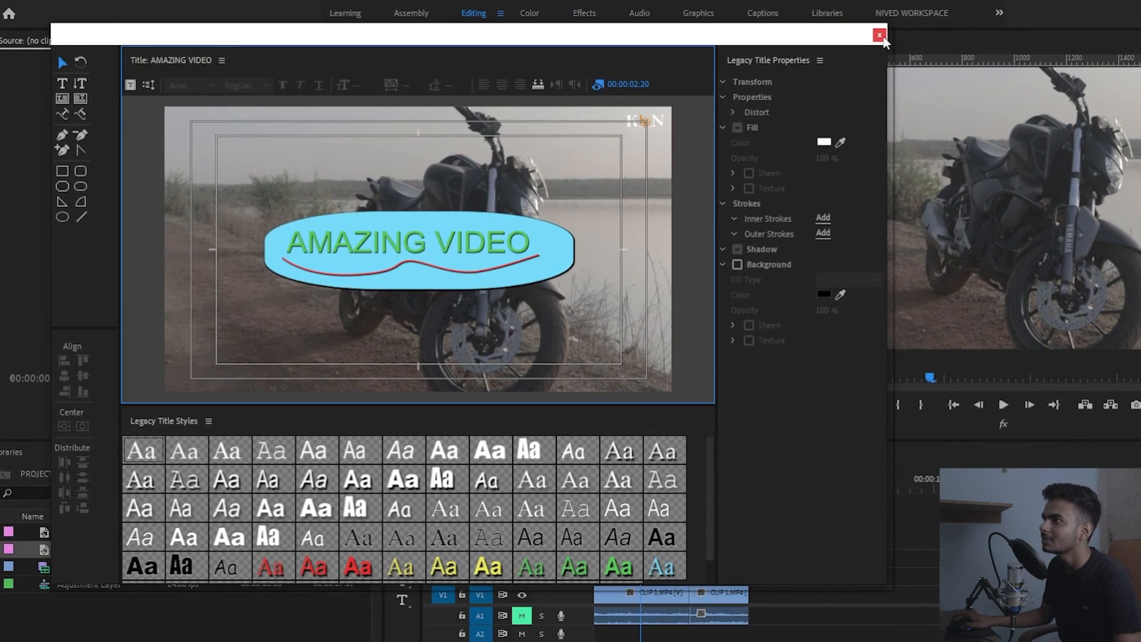
# Step: Close the title editor and place the AMAZING VIDEO title on track V2 above the motorcycle clip
pyautogui.click(880, 36)
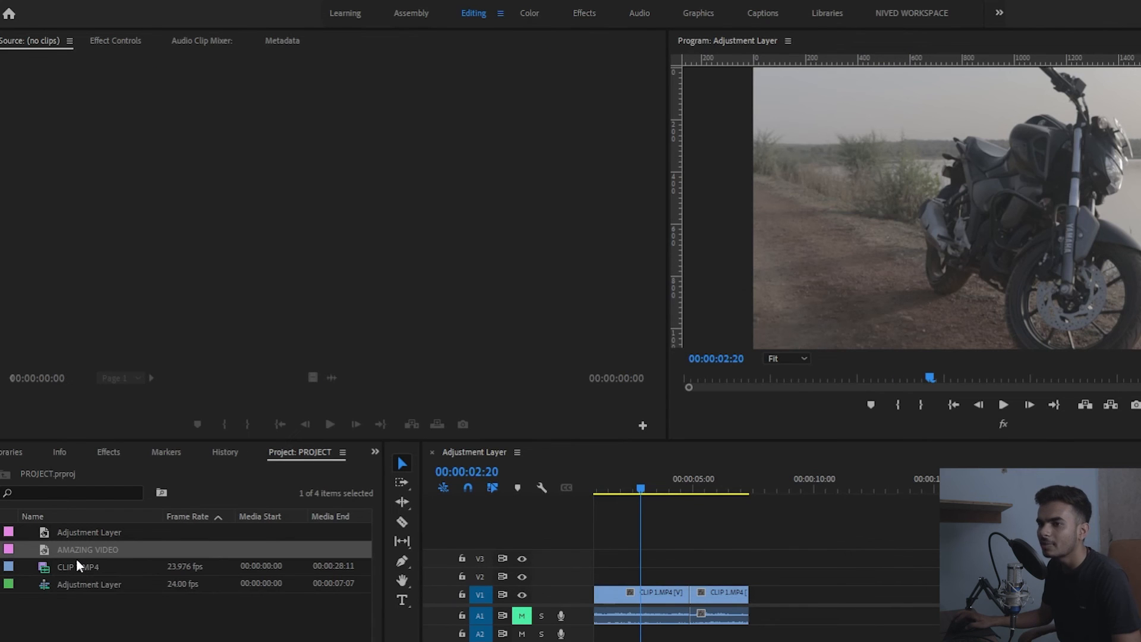
pyautogui.moveTo(49, 555); pyautogui.dragTo(637, 565)
pyautogui.moveTo(641, 489)
pyautogui.mouseDown()
pyautogui.moveTo(629, 490)
pyautogui.moveTo(657, 489)
pyautogui.moveTo(632, 489)
pyautogui.mouseUp()
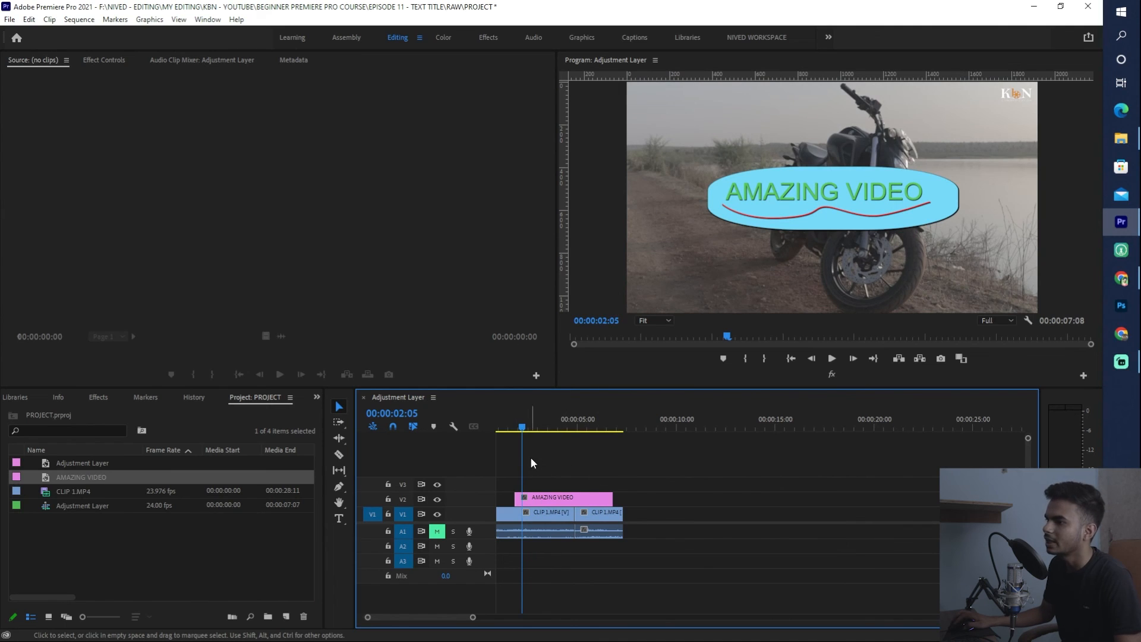
pyautogui.click(537, 427)
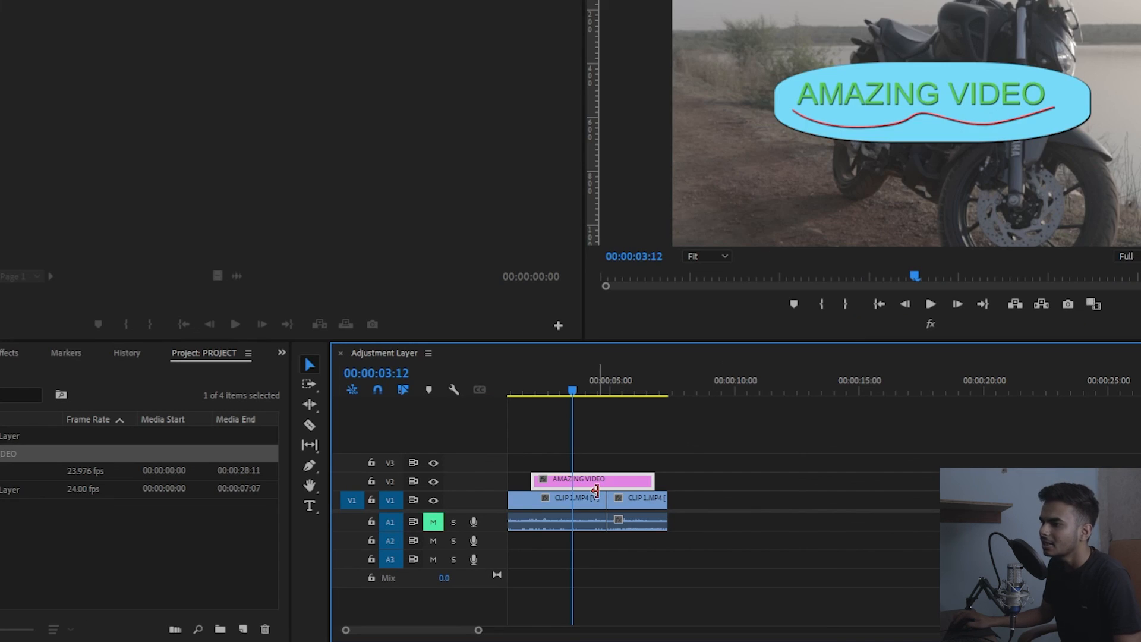
pyautogui.click(558, 503)
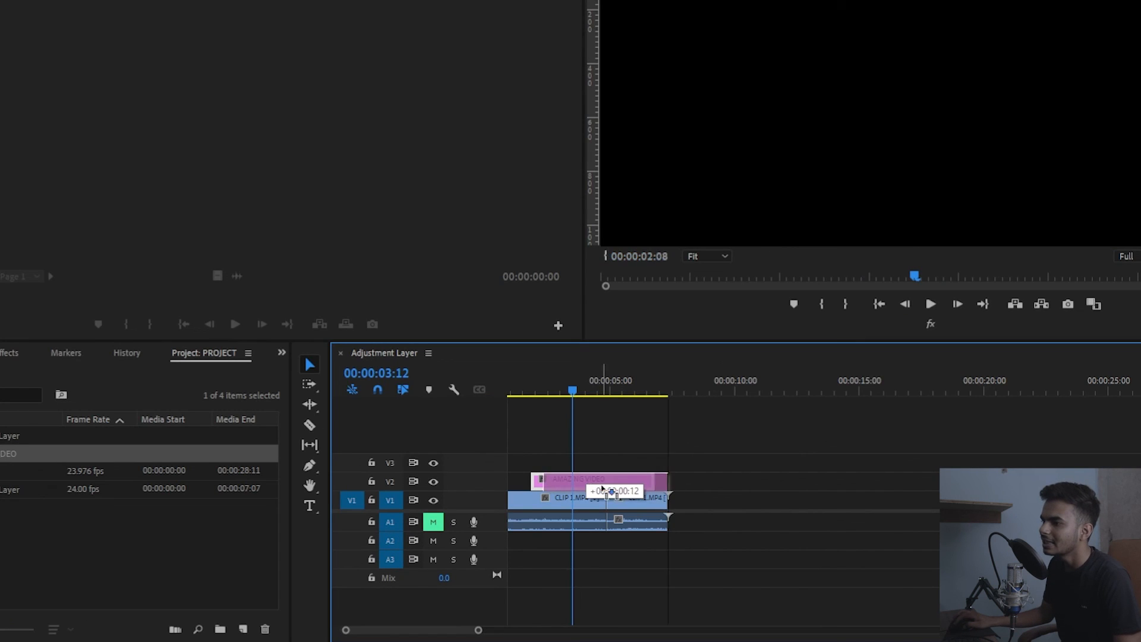
# Step: Reopen the AMAZING VIDEO title from the project for editing and shift its text slightly up and to the right
pyautogui.click(124, 515)
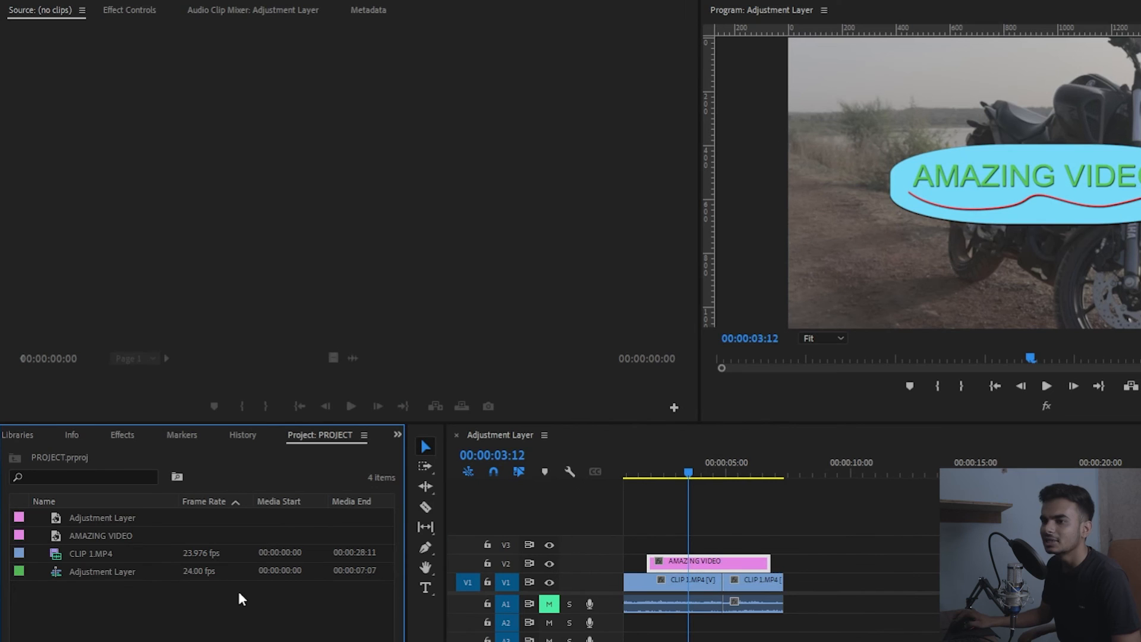
pyautogui.doubleClick(99, 536)
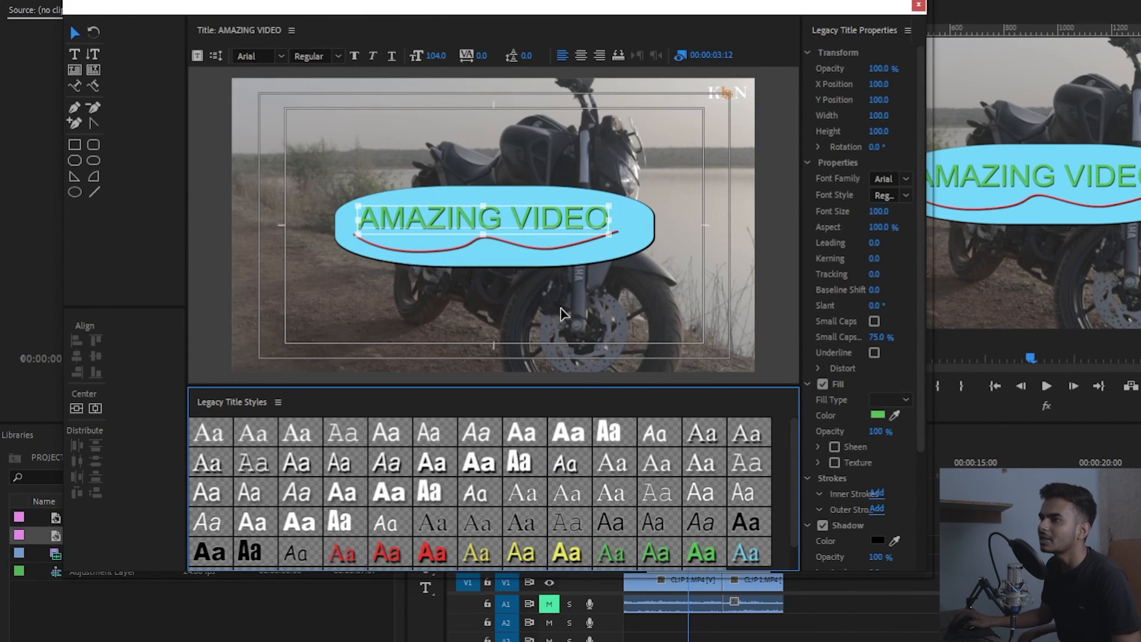
pyautogui.moveTo(560, 223)
pyautogui.mouseDown()
pyautogui.moveTo(577, 231)
pyautogui.moveTo(572, 217)
pyautogui.mouseUp()
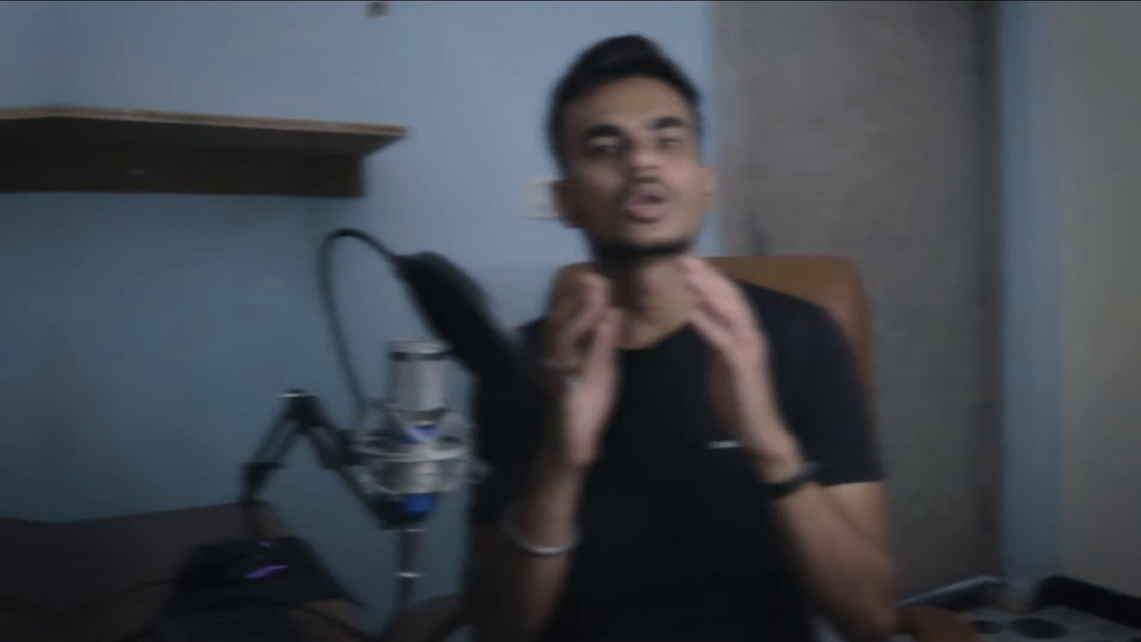